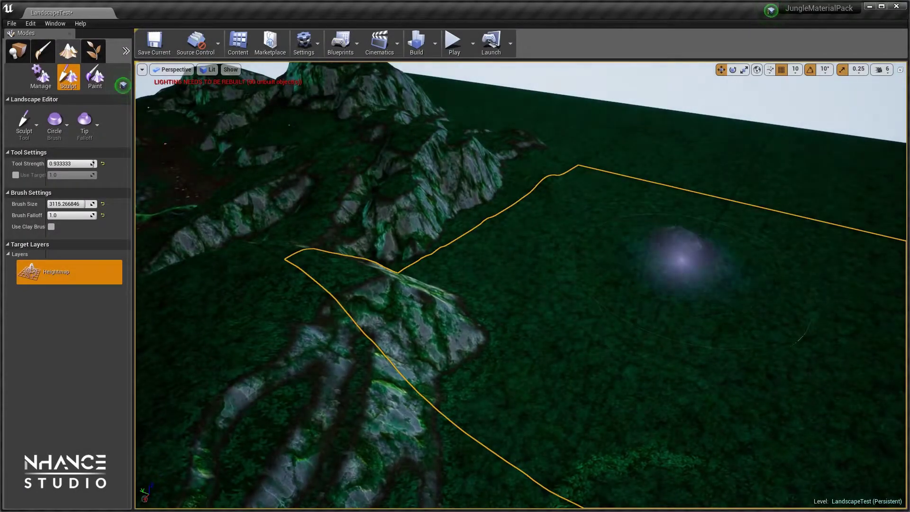
Sculpt a rocky hill rising from the flat jungle ground on the right.
{"action": "left_click_drag", "start_coordinate": [683, 259], "coordinate": [754, 356]}
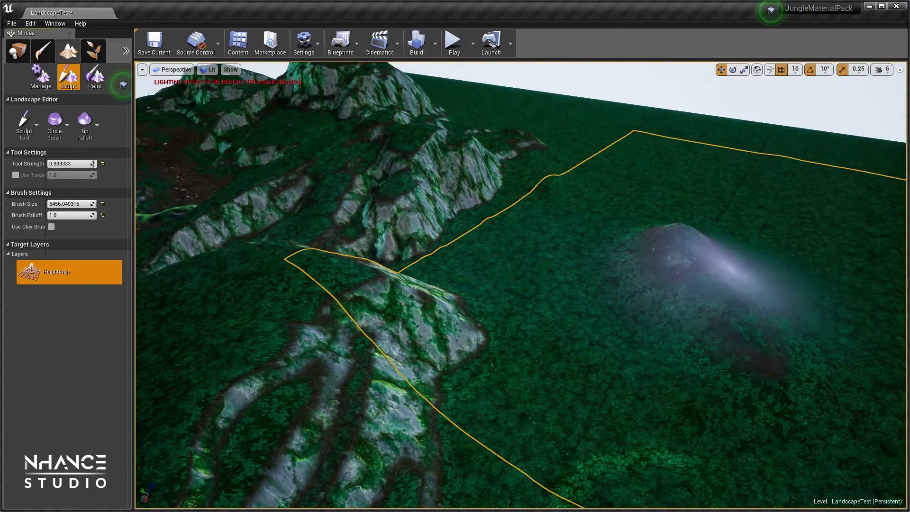
{"action": "mouse_move", "coordinate": [671, 275]}
{"action": "left_mouse_down"}
{"action": "mouse_move", "coordinate": [737, 247]}
{"action": "mouse_move", "coordinate": [609, 326]}
{"action": "left_mouse_up"}
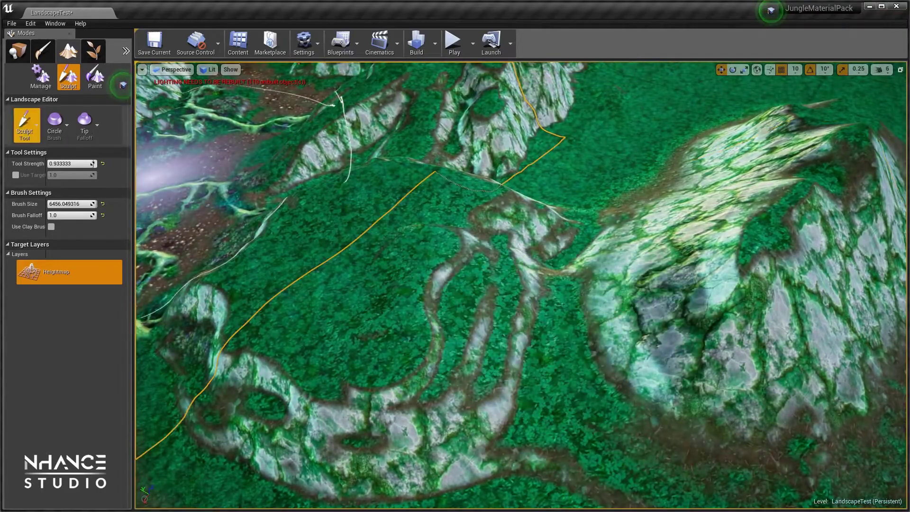
{"action": "left_click", "coordinate": [55, 122]}
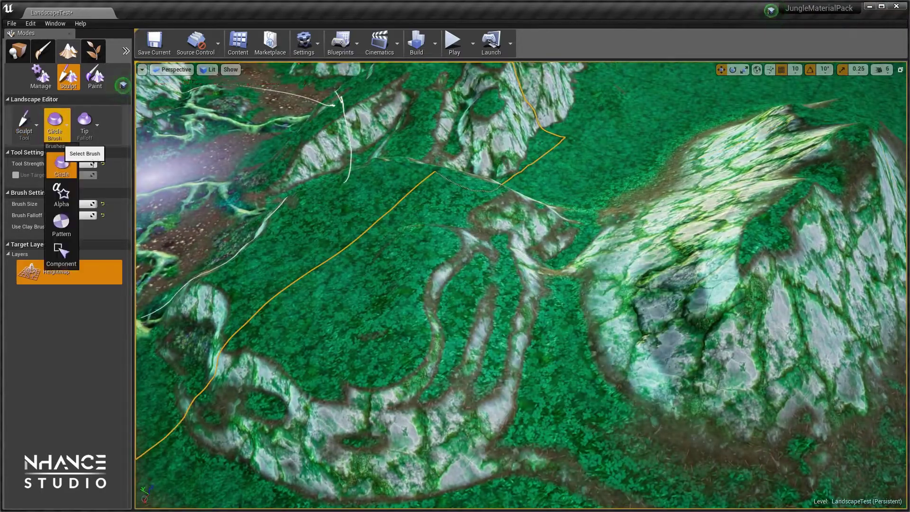
Switch to Flatten with brush size about 1926 and level the hill's peak into a plateau.
{"action": "left_click", "coordinate": [24, 124]}
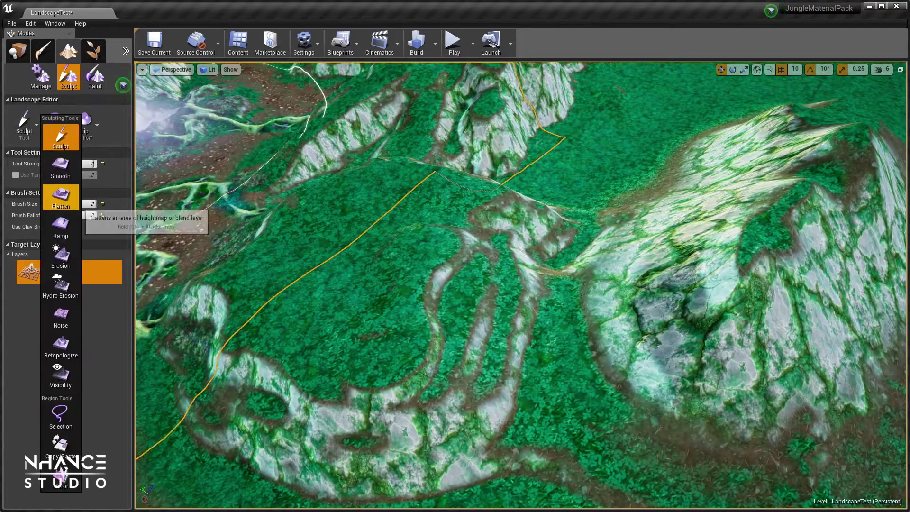
{"action": "left_click", "coordinate": [61, 197]}
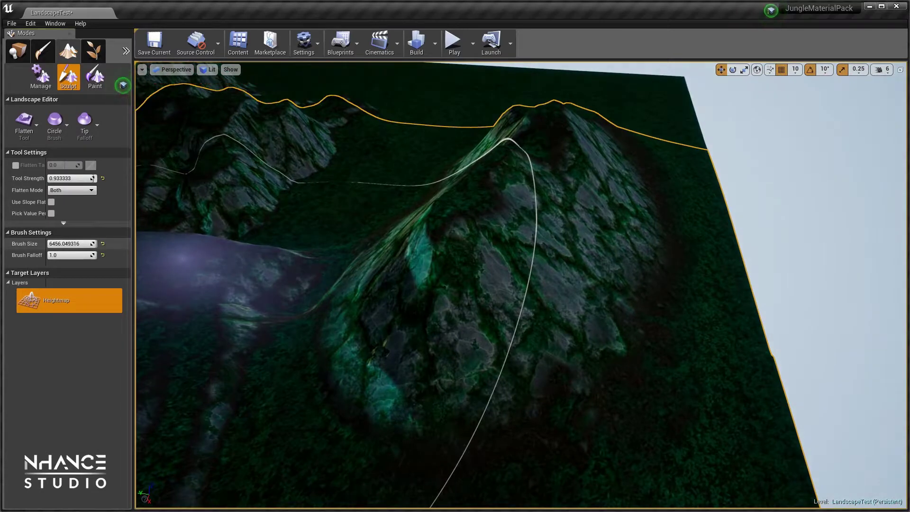
{"action": "left_click_drag", "start_coordinate": [64, 244], "coordinate": [48, 243]}
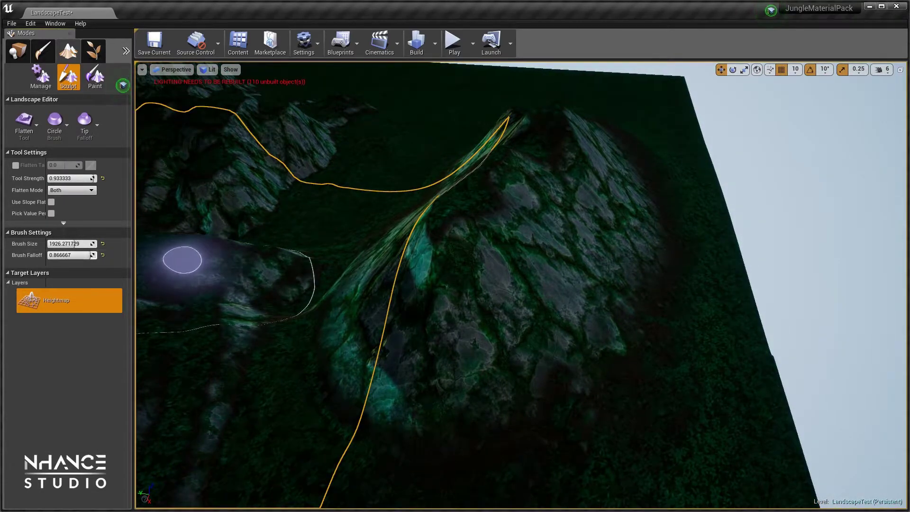
{"action": "mouse_move", "coordinate": [183, 260]}
{"action": "left_mouse_down"}
{"action": "mouse_move", "coordinate": [510, 197]}
{"action": "mouse_move", "coordinate": [505, 165]}
{"action": "left_mouse_up"}
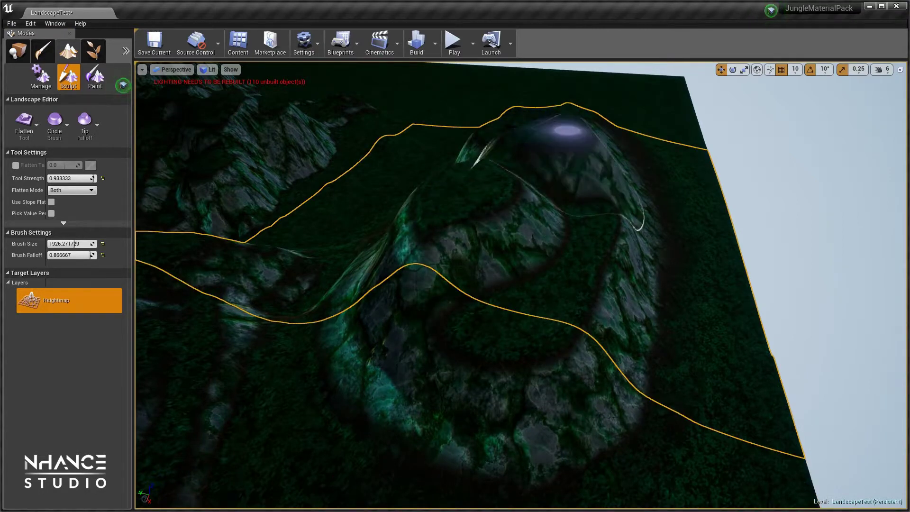
{"action": "left_click_drag", "start_coordinate": [568, 131], "coordinate": [189, 185]}
Switch back to Sculpt and raise terrain across the central mound.
{"action": "left_click", "coordinate": [26, 135]}
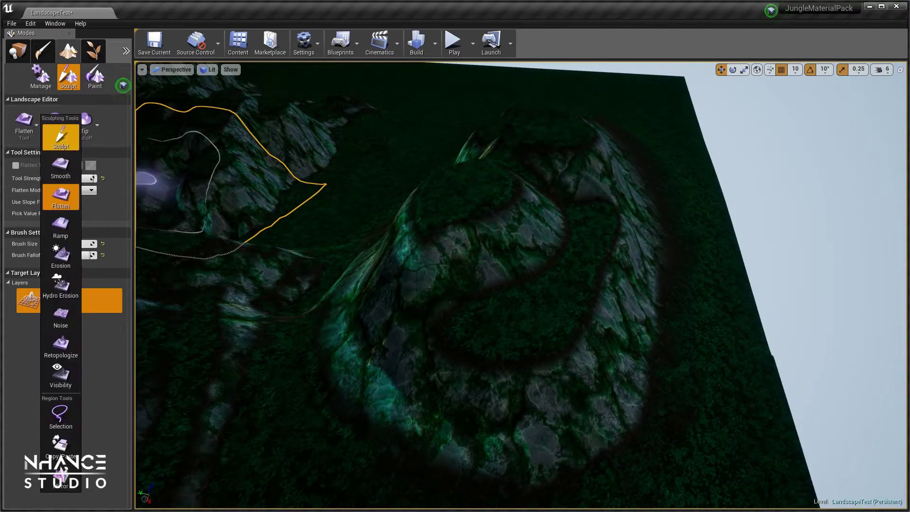
{"action": "left_click", "coordinate": [65, 133]}
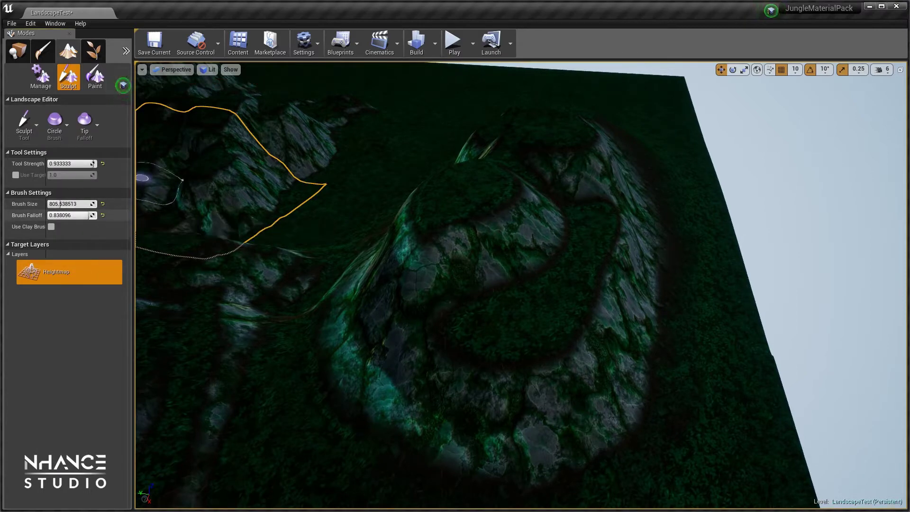
{"action": "mouse_move", "coordinate": [504, 362]}
{"action": "left_mouse_down"}
{"action": "mouse_move", "coordinate": [431, 448]}
{"action": "mouse_move", "coordinate": [524, 365]}
{"action": "mouse_move", "coordinate": [636, 365]}
{"action": "mouse_move", "coordinate": [522, 346]}
{"action": "left_mouse_up"}
{"action": "mouse_move", "coordinate": [539, 244]}
{"action": "left_mouse_down", "text": "alt"}
{"action": "mouse_move", "coordinate": [557, 283]}
{"action": "mouse_move", "coordinate": [329, 261]}
{"action": "mouse_move", "coordinate": [387, 303]}
{"action": "mouse_move", "coordinate": [289, 384]}
{"action": "left_mouse_up", "text": "alt"}
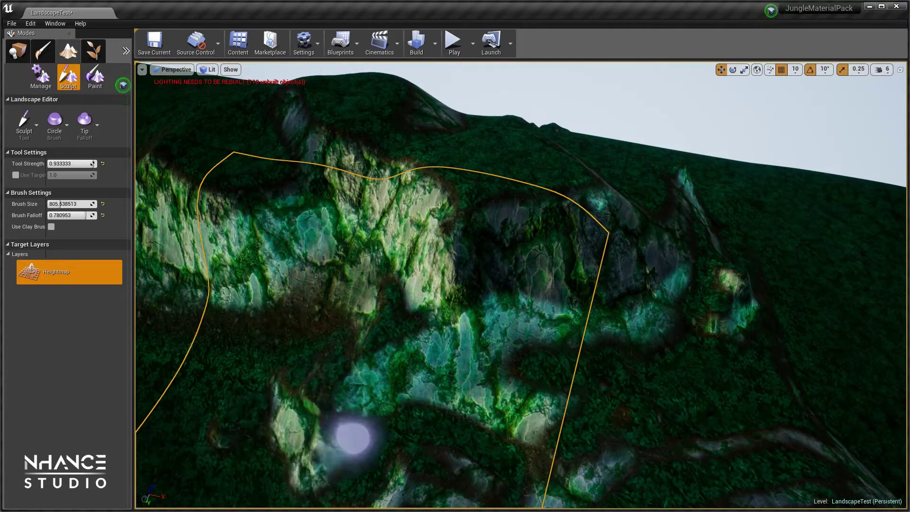
Reshape the lower cliff, raising a new central peak and a rocky ridge at lower left.
{"action": "left_click_drag", "start_coordinate": [290, 353], "coordinate": [370, 361], "text": "alt"}
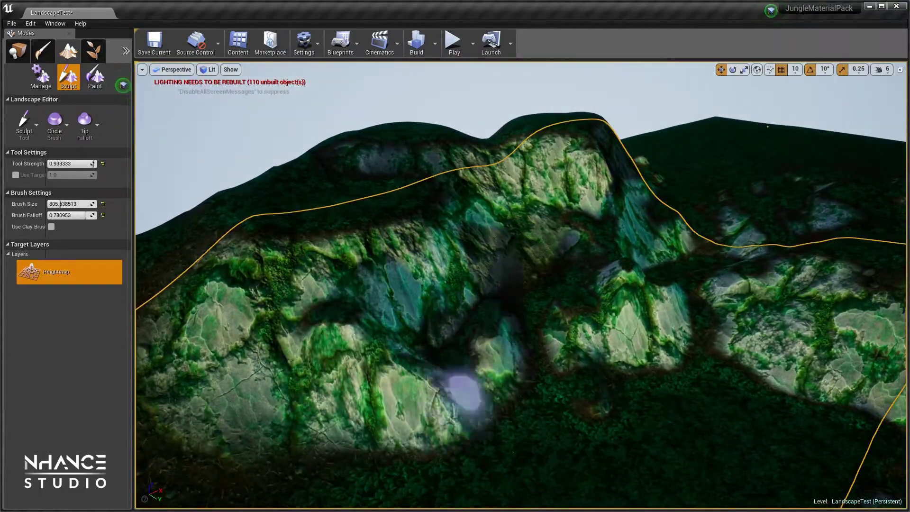
{"action": "left_click_drag", "start_coordinate": [463, 392], "coordinate": [630, 414]}
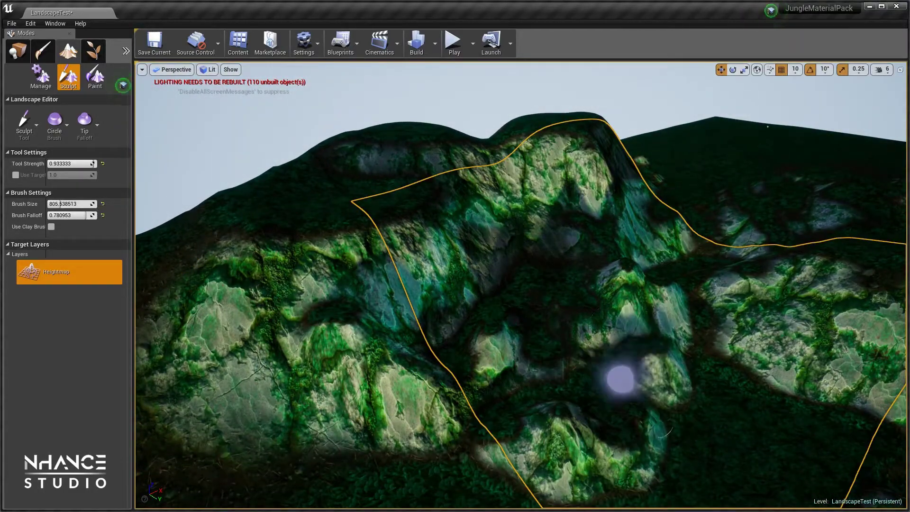
{"action": "left_click_drag", "start_coordinate": [514, 270], "coordinate": [417, 417]}
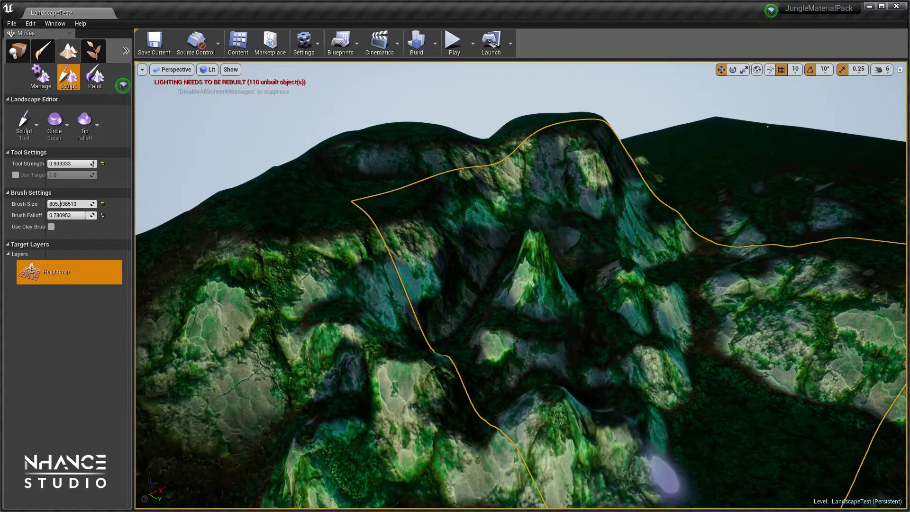
{"action": "left_click_drag", "start_coordinate": [422, 417], "coordinate": [533, 397]}
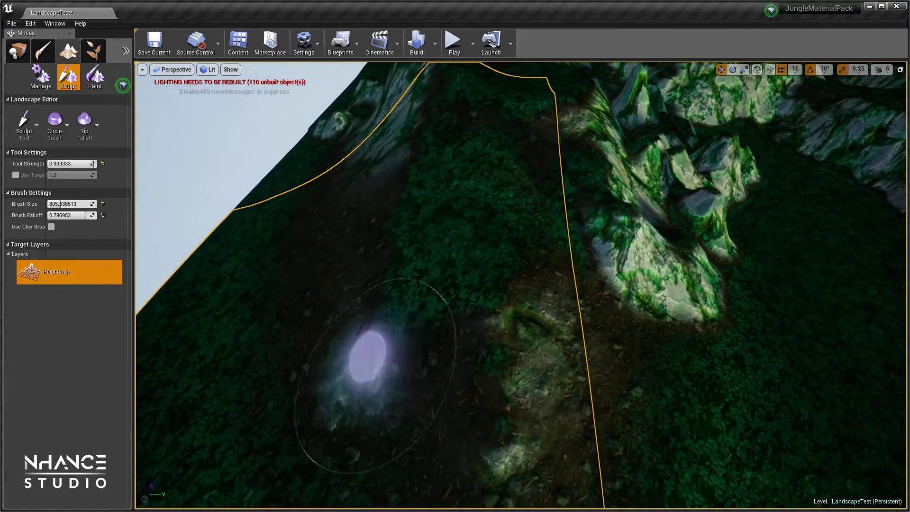
{"action": "mouse_move", "coordinate": [366, 348]}
{"action": "left_mouse_down"}
{"action": "mouse_move", "coordinate": [279, 285]}
{"action": "mouse_move", "coordinate": [181, 441]}
{"action": "left_mouse_up"}
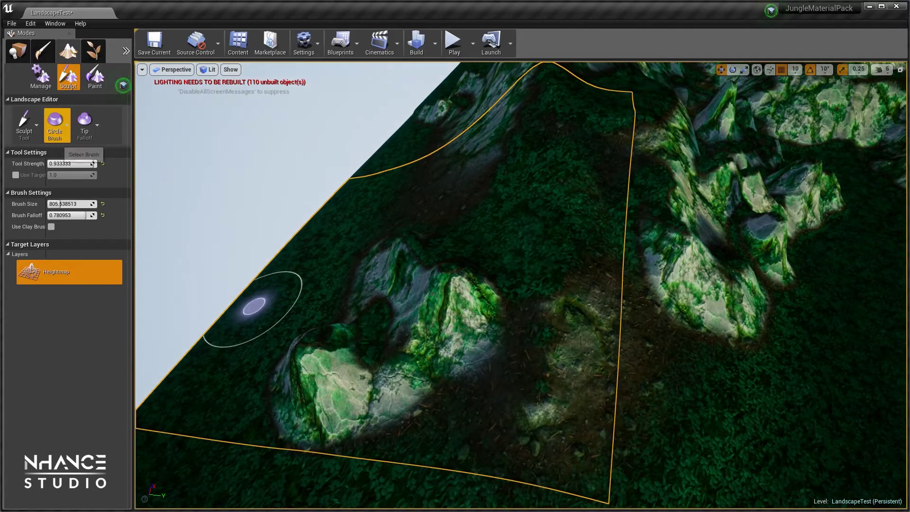
Switch to Smooth at strength about 0.6 and soften the rocks on the hillside.
{"action": "left_click", "coordinate": [24, 124]}
{"action": "left_click", "coordinate": [61, 167]}
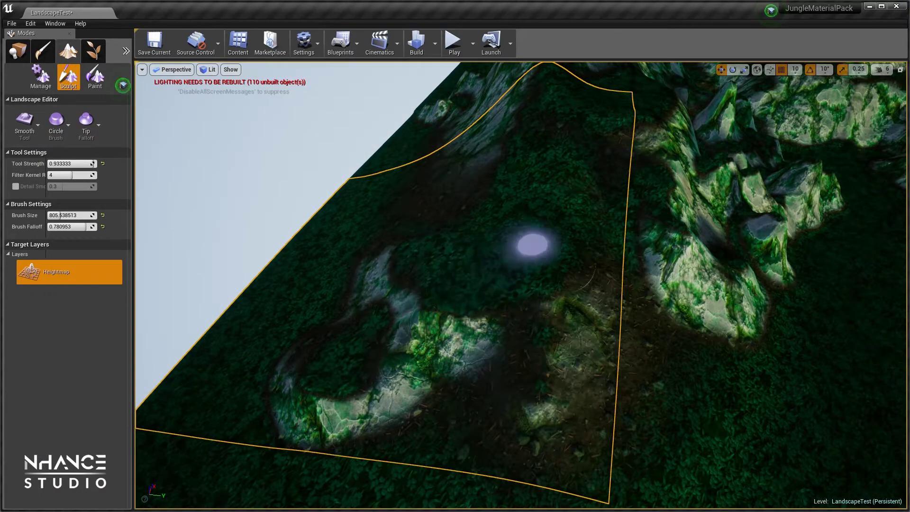
{"action": "right_click_drag", "start_coordinate": [532, 245], "coordinate": [581, 341]}
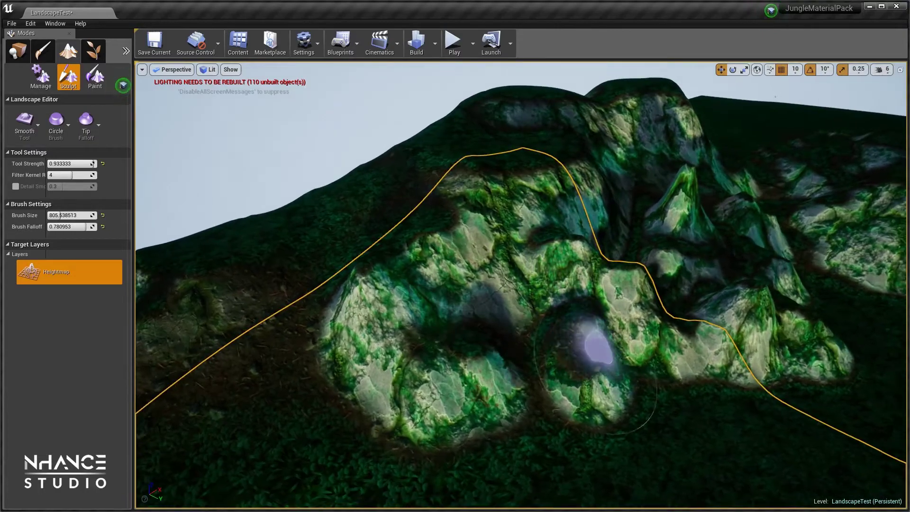
{"action": "left_click_drag", "start_coordinate": [361, 212], "coordinate": [594, 407]}
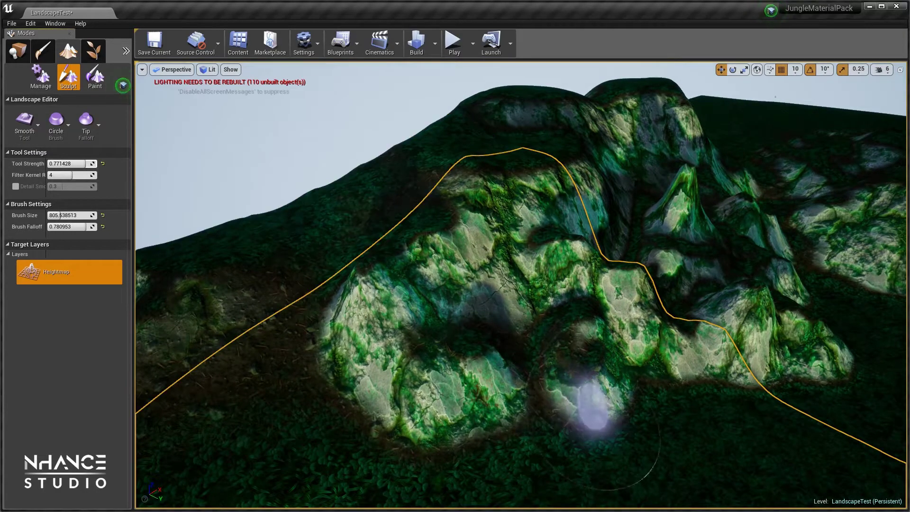
{"action": "right_click_drag", "start_coordinate": [509, 327], "coordinate": [530, 306]}
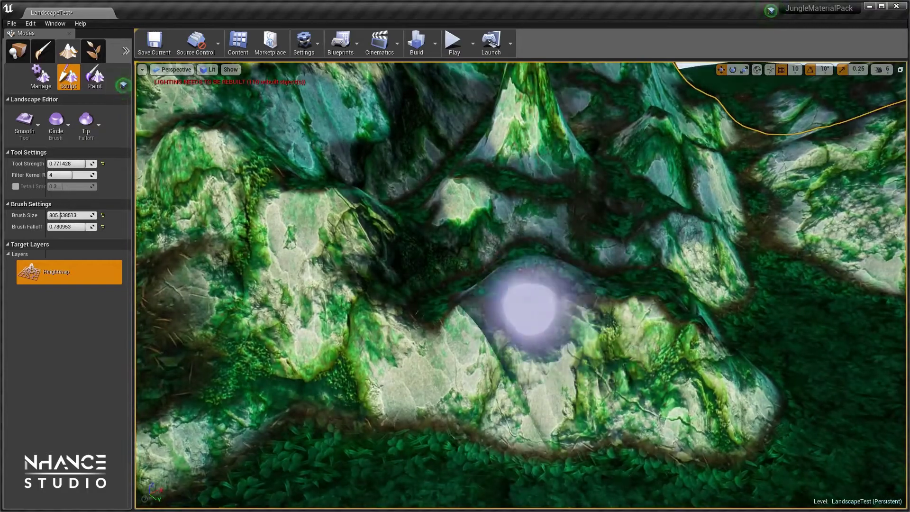
Smooth the central rocks into grass and reduce the central peak to a low dome.
{"action": "left_click_drag", "start_coordinate": [529, 306], "coordinate": [591, 271]}
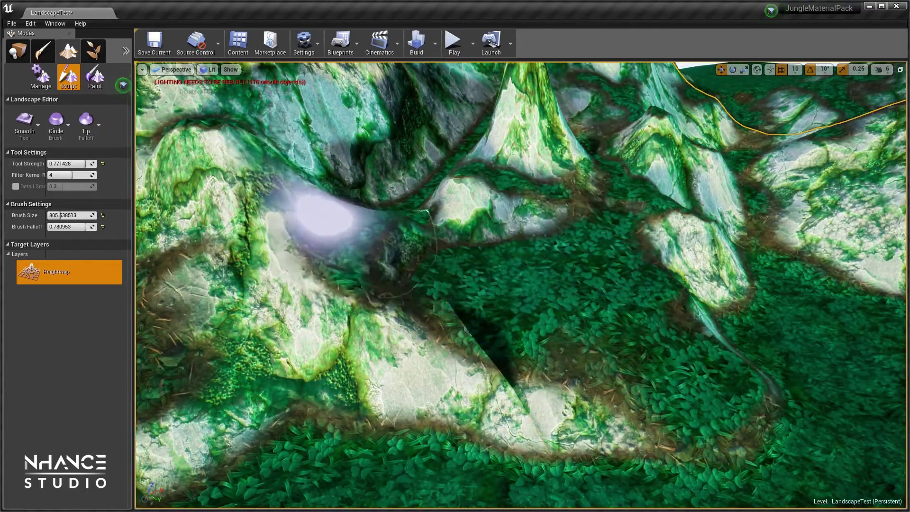
{"action": "mouse_move", "coordinate": [315, 213]}
{"action": "right_mouse_down"}
{"action": "mouse_move", "coordinate": [322, 246]}
{"action": "mouse_move", "coordinate": [313, 223]}
{"action": "right_mouse_up"}
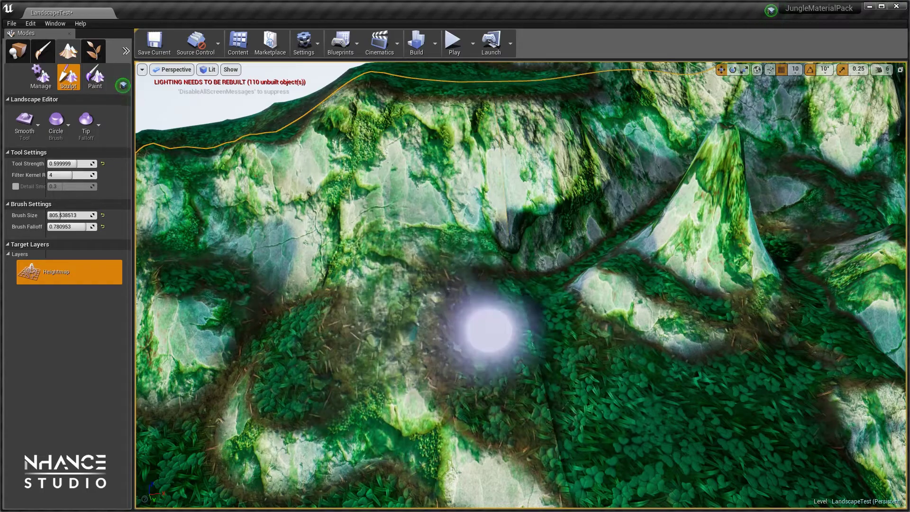
{"action": "right_click_drag", "start_coordinate": [488, 329], "coordinate": [489, 318]}
{"action": "left_click_drag", "start_coordinate": [588, 313], "coordinate": [586, 328]}
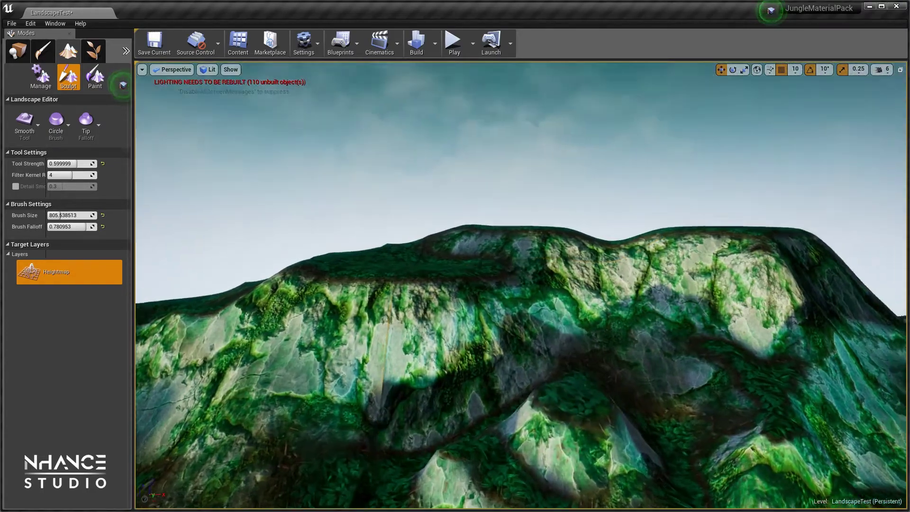
{"action": "right_click_drag", "start_coordinate": [503, 284], "coordinate": [503, 327]}
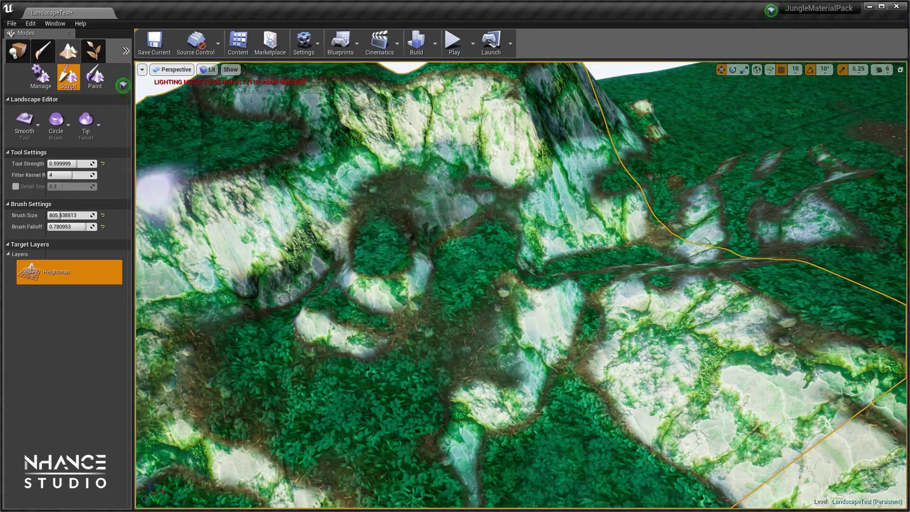
Switch to Flatten and carve a flat shelf and winding path across the rocky slope.
{"action": "left_click", "coordinate": [25, 125]}
{"action": "left_click", "coordinate": [62, 196]}
{"action": "right_click_drag", "start_coordinate": [465, 284], "coordinate": [466, 320]}
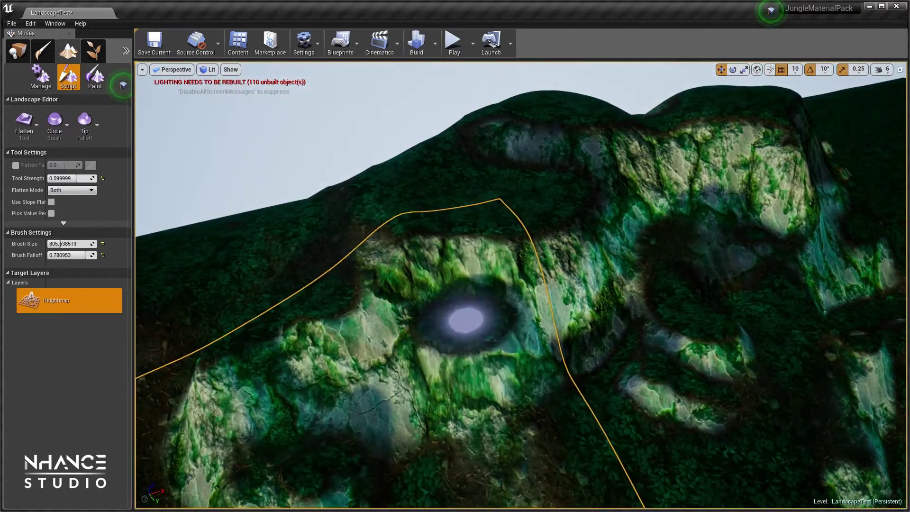
{"action": "left_click_drag", "start_coordinate": [466, 320], "coordinate": [529, 251]}
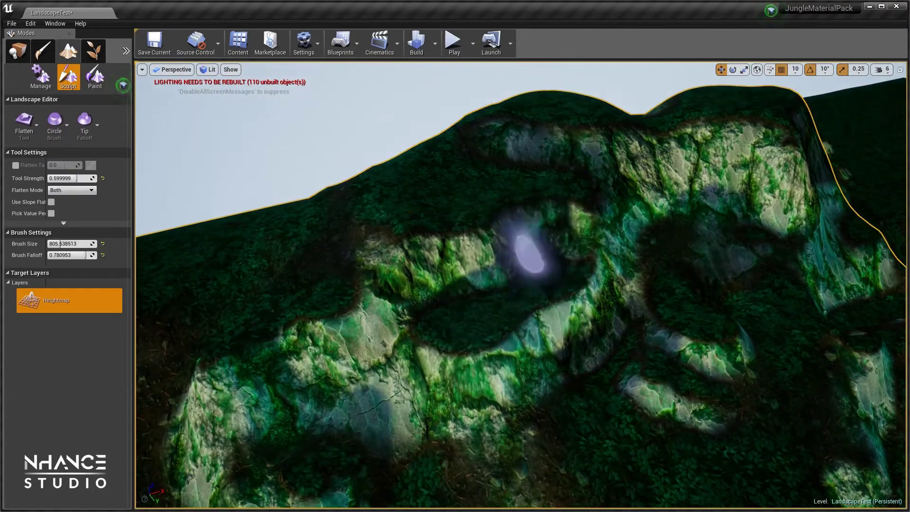
{"action": "right_click_drag", "start_coordinate": [424, 270], "coordinate": [500, 216]}
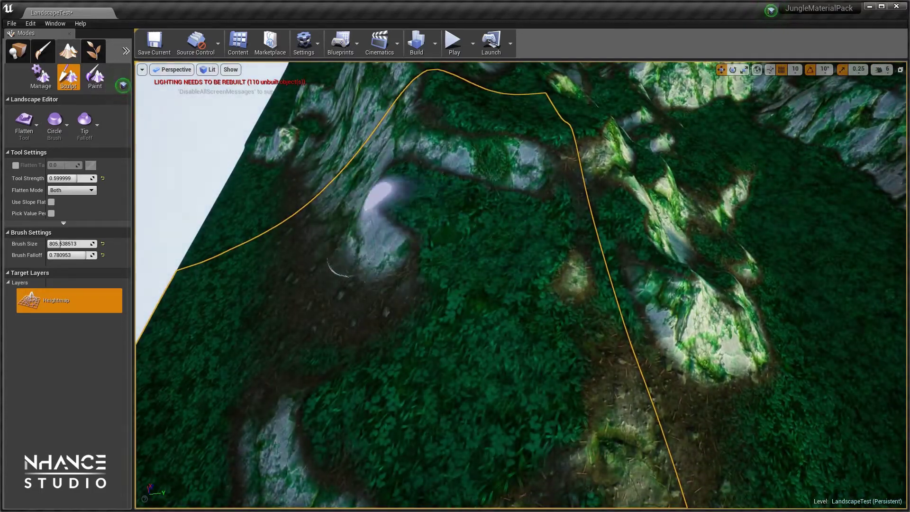
{"action": "left_click_drag", "start_coordinate": [301, 308], "coordinate": [477, 362]}
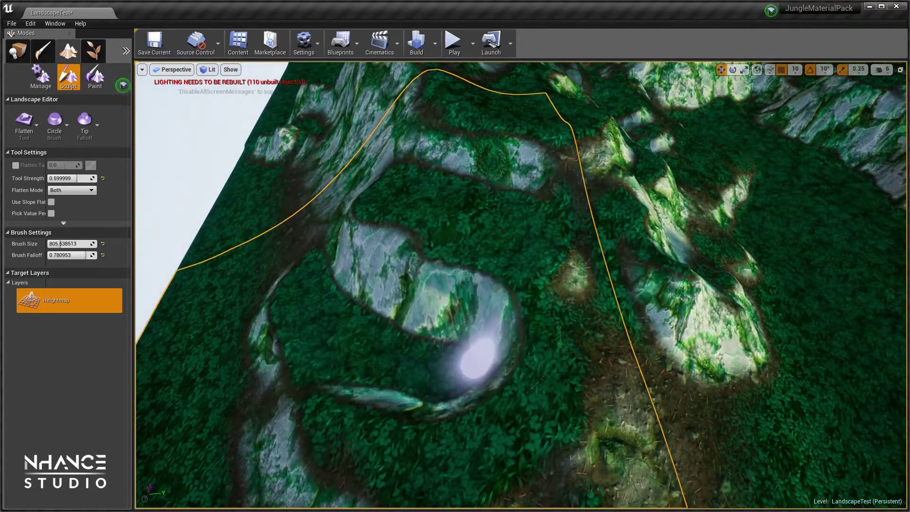
{"action": "right_click_drag", "start_coordinate": [477, 362], "coordinate": [562, 354]}
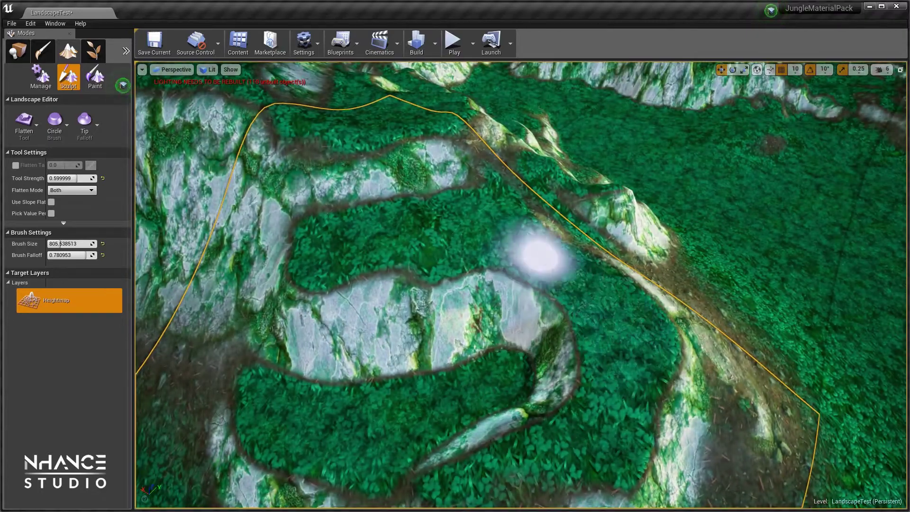
Flatten several patches on the rock slope and the lower rock.
{"action": "right_click_drag", "start_coordinate": [483, 252], "coordinate": [429, 315]}
{"action": "left_click", "coordinate": [430, 318]}
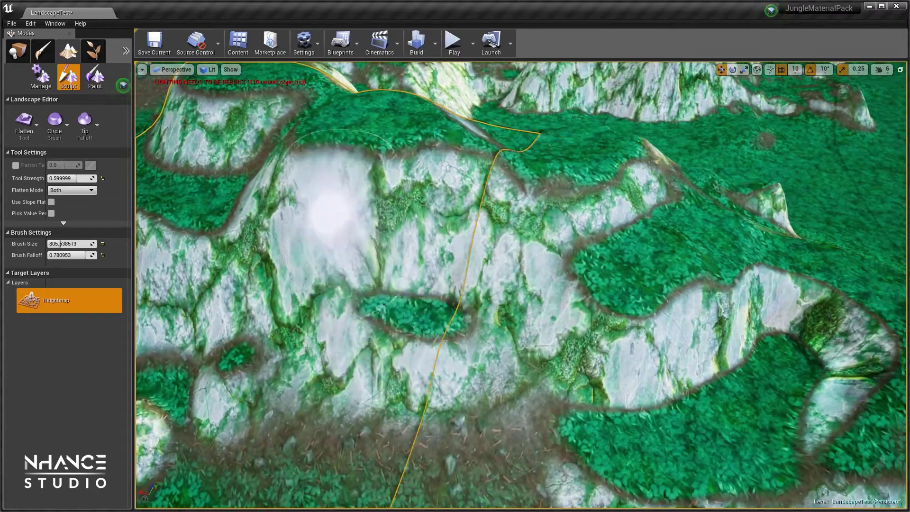
{"action": "left_click_drag", "start_coordinate": [315, 214], "coordinate": [360, 252]}
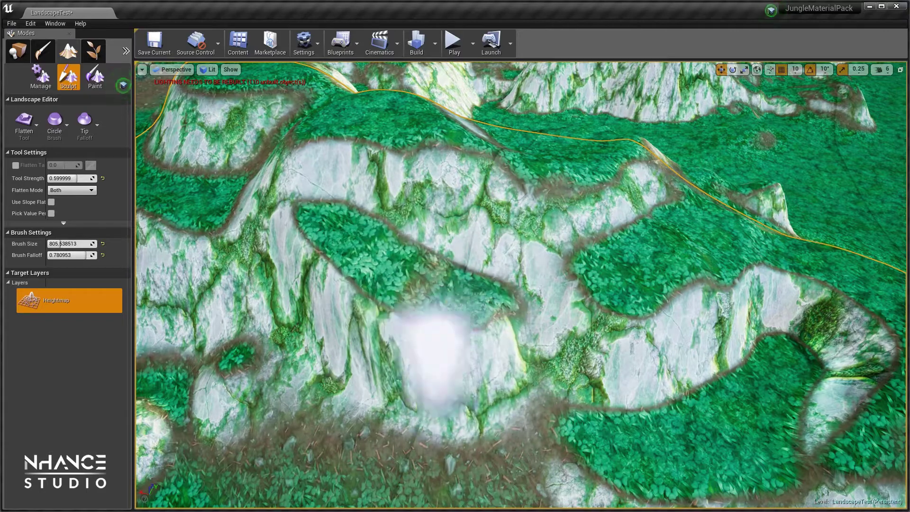
{"action": "left_click_drag", "start_coordinate": [427, 346], "coordinate": [372, 431]}
{"action": "right_click_drag", "start_coordinate": [372, 432], "coordinate": [379, 417]}
{"action": "right_click_drag", "start_coordinate": [455, 284], "coordinate": [463, 266]}
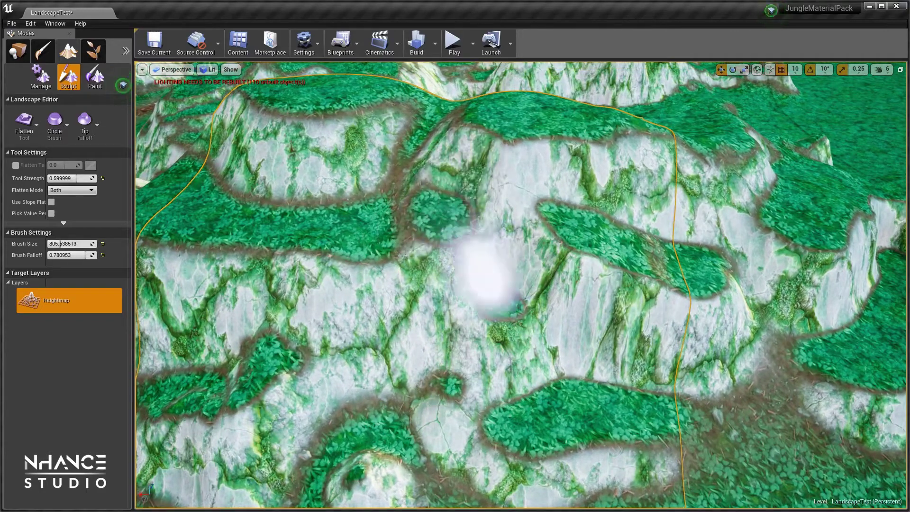
Level more terraces across the rock face, down the slope and up toward the ridge.
{"action": "left_click_drag", "start_coordinate": [401, 363], "coordinate": [444, 346]}
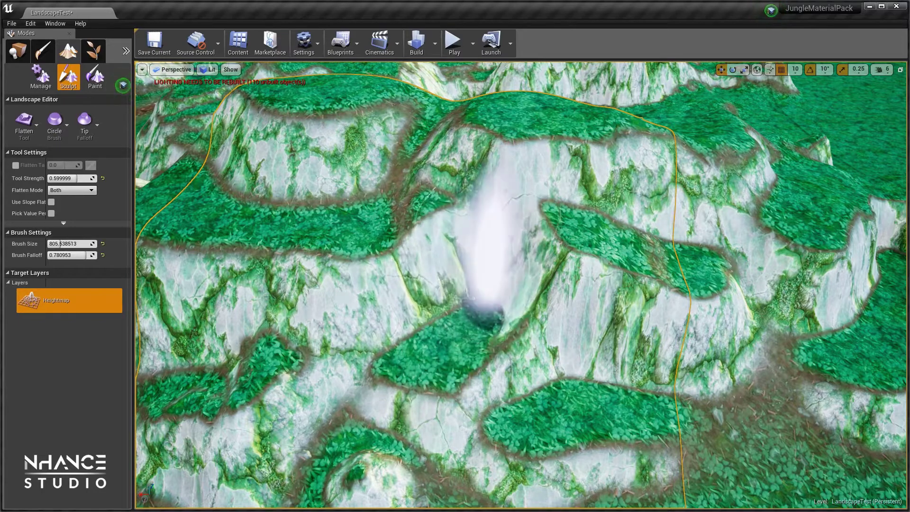
{"action": "left_click_drag", "start_coordinate": [495, 190], "coordinate": [500, 189]}
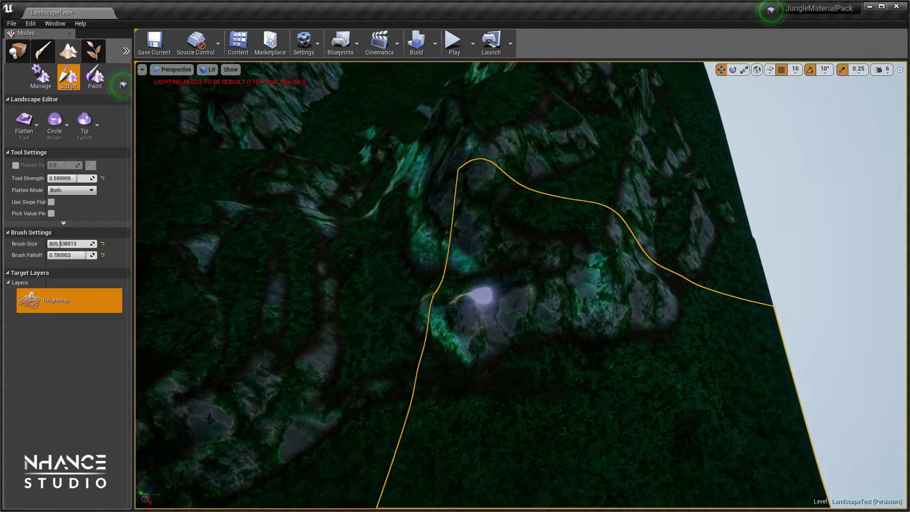
{"action": "left_click_drag", "start_coordinate": [481, 295], "coordinate": [507, 301]}
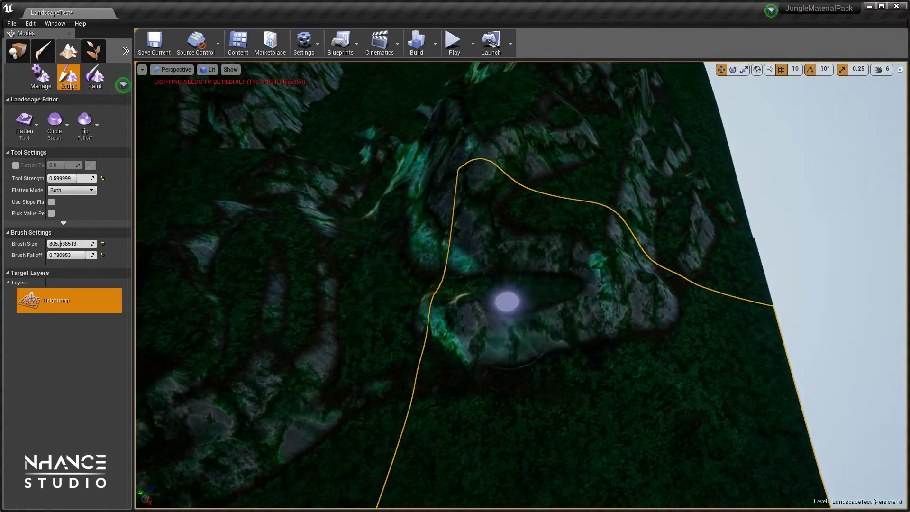
{"action": "left_click_drag", "start_coordinate": [389, 338], "coordinate": [298, 384]}
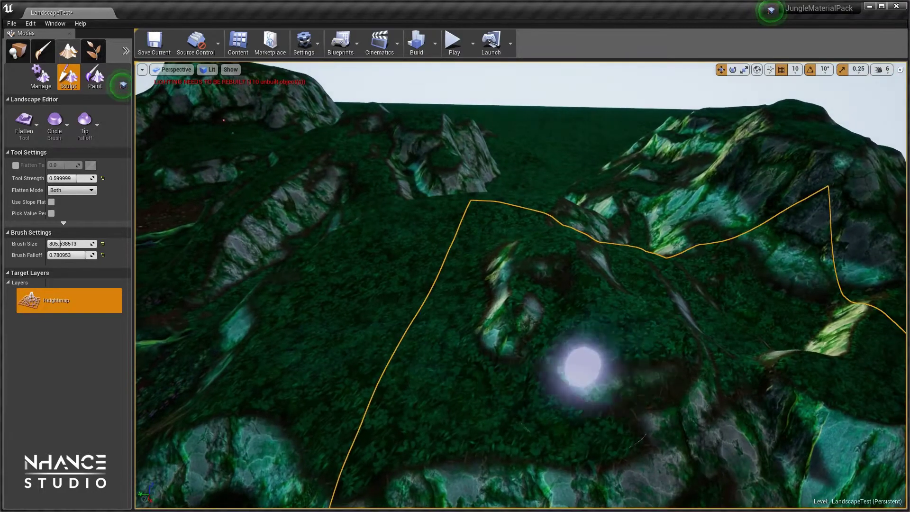
{"action": "left_click_drag", "start_coordinate": [583, 368], "coordinate": [533, 334]}
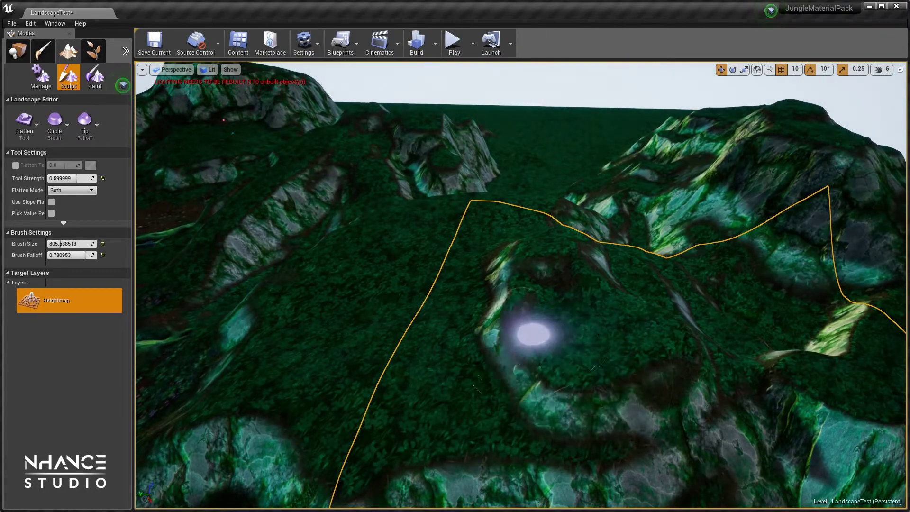
{"action": "left_click_drag", "start_coordinate": [466, 355], "coordinate": [534, 348]}
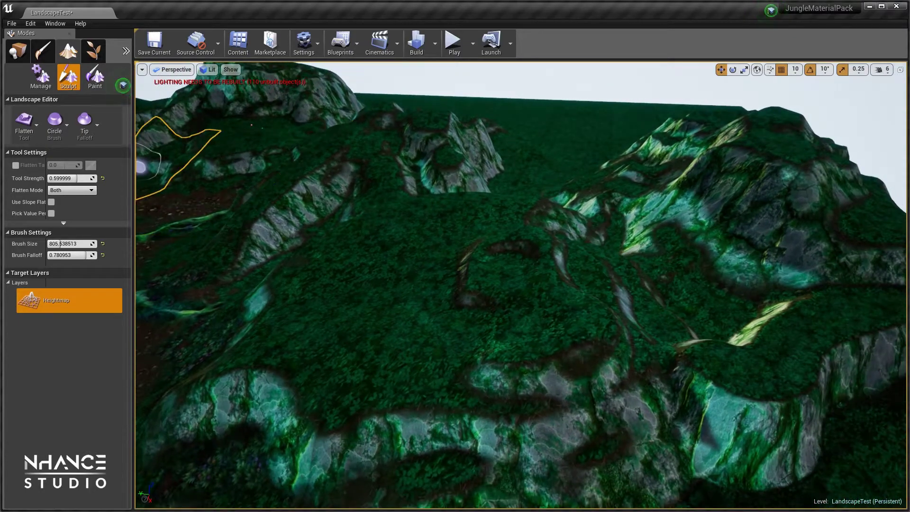
{"action": "left_click", "coordinate": [23, 123]}
Switch to Sculpt, raise a large rocky mountain, and push brush falloff close to 1.
{"action": "left_click", "coordinate": [60, 138]}
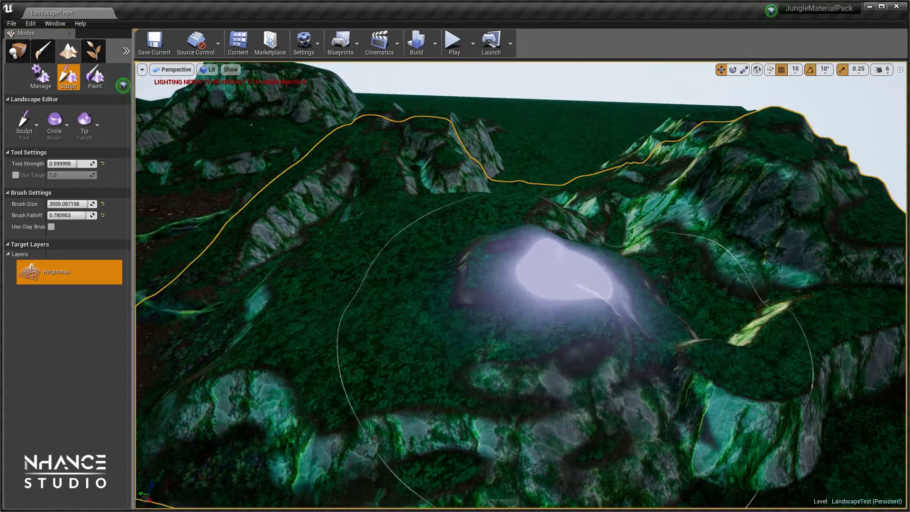
{"action": "left_click_drag", "start_coordinate": [565, 273], "coordinate": [693, 379]}
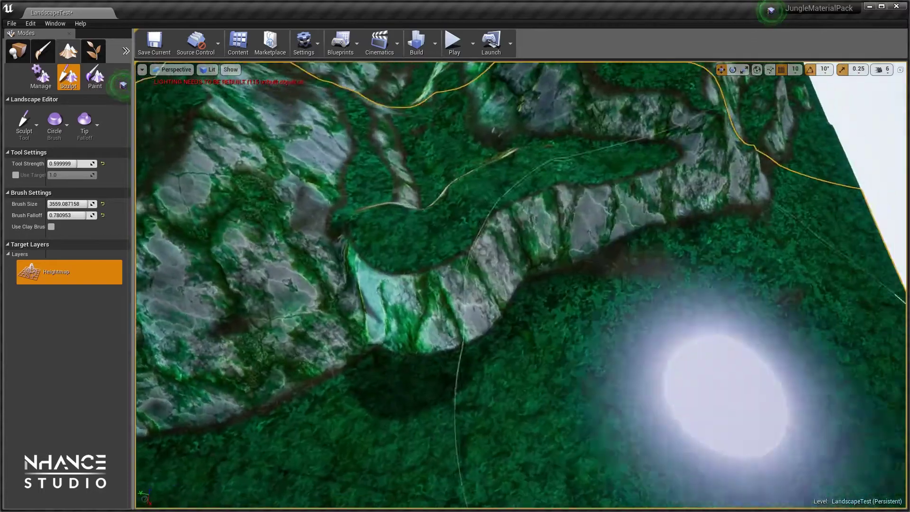
{"action": "mouse_move", "coordinate": [692, 379]}
{"action": "right_mouse_down"}
{"action": "mouse_move", "coordinate": [181, 190]}
{"action": "mouse_move", "coordinate": [508, 285]}
{"action": "right_mouse_up"}
{"action": "right_click_drag", "start_coordinate": [589, 305], "coordinate": [265, 223]}
Shrink the brush to about 1549 and sculpt cliff faces along the slope and lower cliff.
{"action": "left_click_drag", "start_coordinate": [87, 204], "coordinate": [76, 205]}
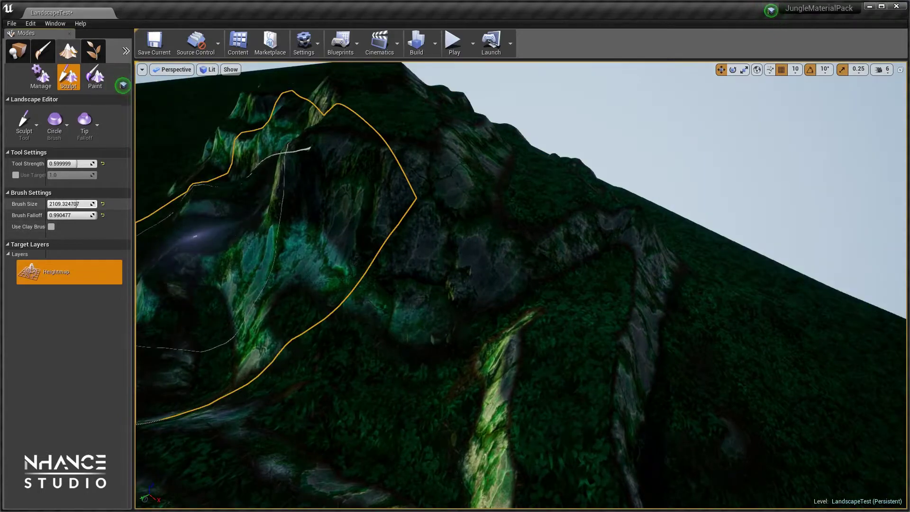
{"action": "right_click_drag", "start_coordinate": [540, 243], "coordinate": [501, 219]}
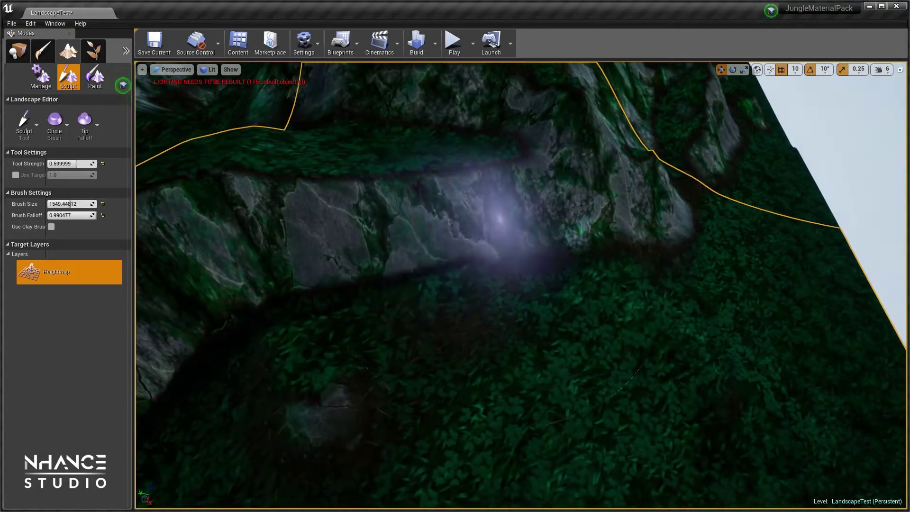
{"action": "left_click_drag", "start_coordinate": [441, 300], "coordinate": [735, 252]}
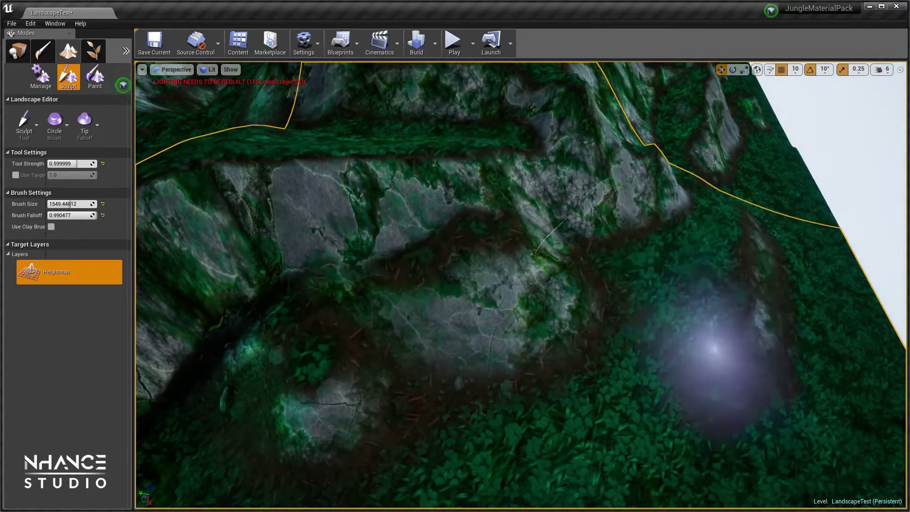
{"action": "right_click_drag", "start_coordinate": [522, 292], "coordinate": [488, 285]}
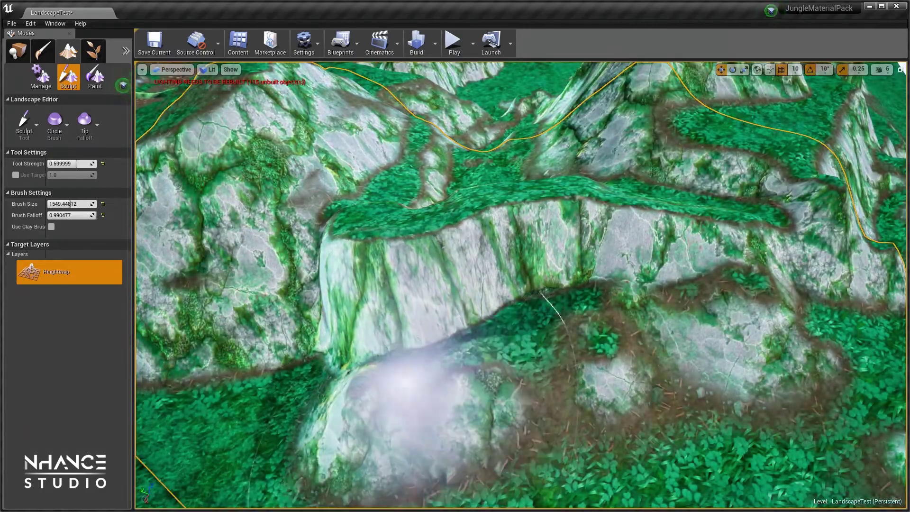
{"action": "right_click_drag", "start_coordinate": [408, 394], "coordinate": [474, 317]}
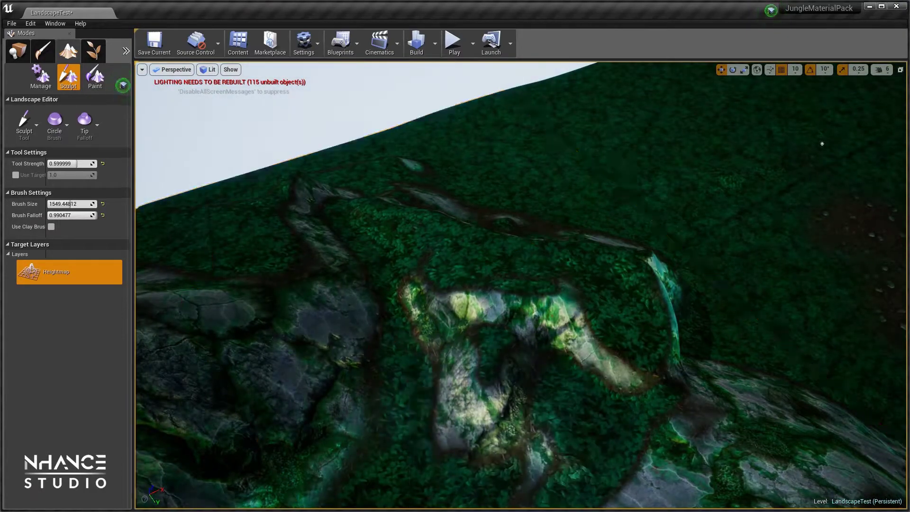
{"action": "mouse_move", "coordinate": [532, 250]}
{"action": "right_mouse_down"}
{"action": "mouse_move", "coordinate": [493, 265]}
{"action": "mouse_move", "coordinate": [475, 294]}
{"action": "right_mouse_up"}
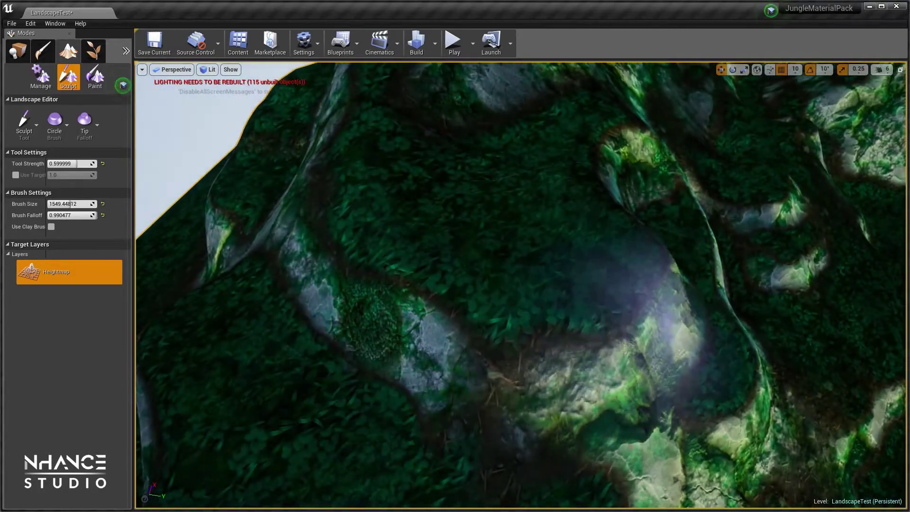
{"action": "right_click_drag", "start_coordinate": [475, 294], "coordinate": [474, 284]}
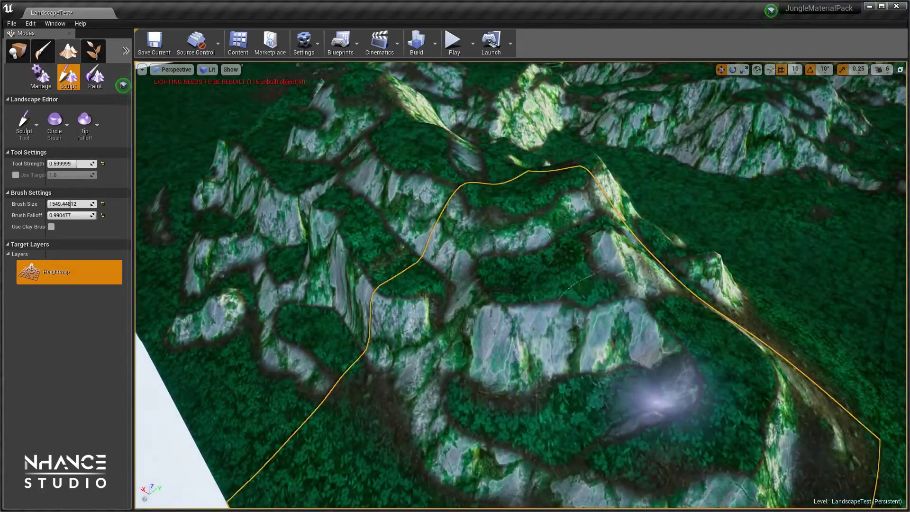
{"action": "left_click_drag", "start_coordinate": [659, 398], "coordinate": [664, 391]}
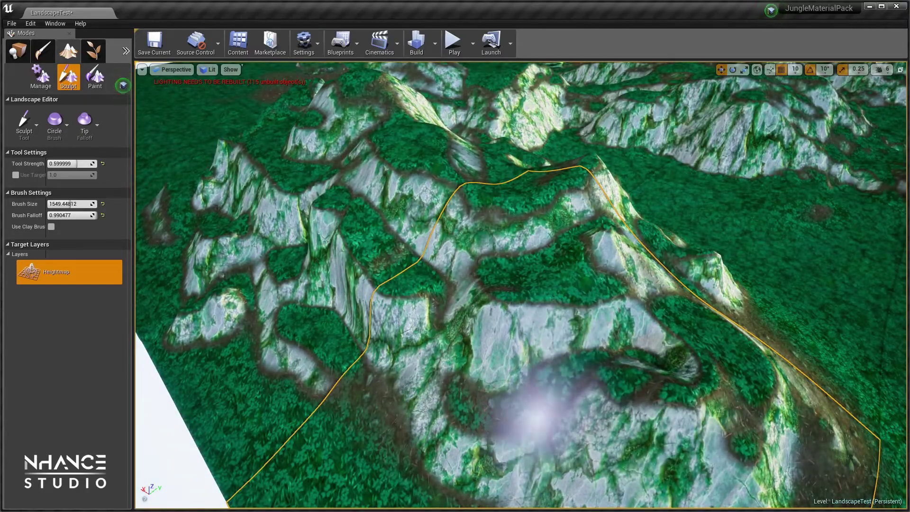
Inspect the cliffs and ridge from low, close and steep top-down angles.
{"action": "right_click_drag", "start_coordinate": [536, 417], "coordinate": [375, 437]}
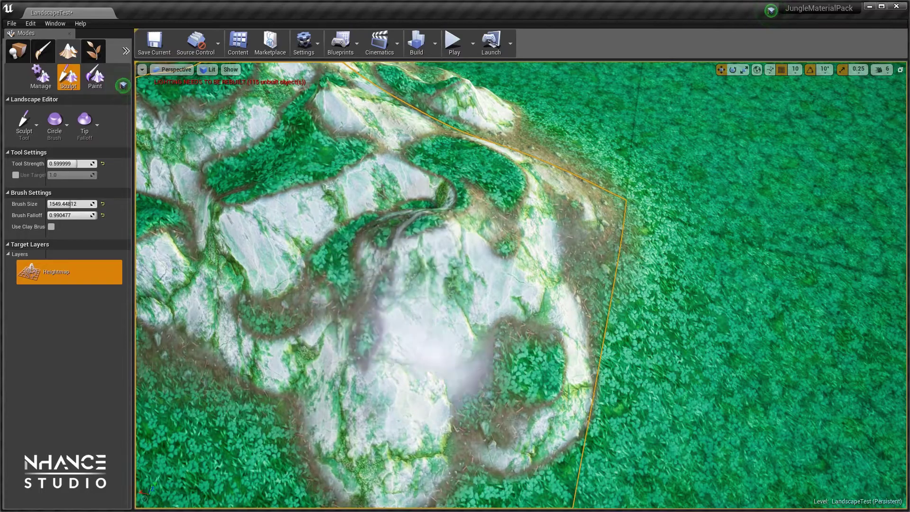
{"action": "right_click_drag", "start_coordinate": [426, 351], "coordinate": [427, 313]}
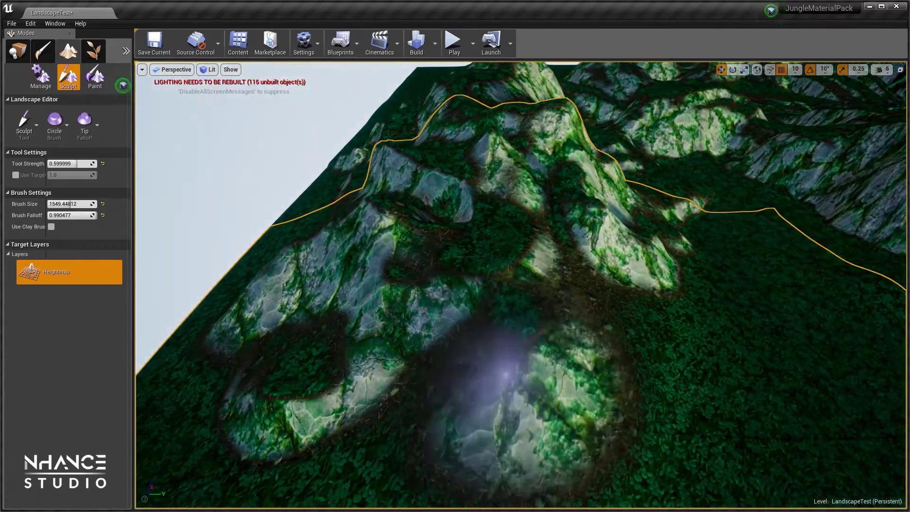
{"action": "right_click_drag", "start_coordinate": [519, 310], "coordinate": [449, 377]}
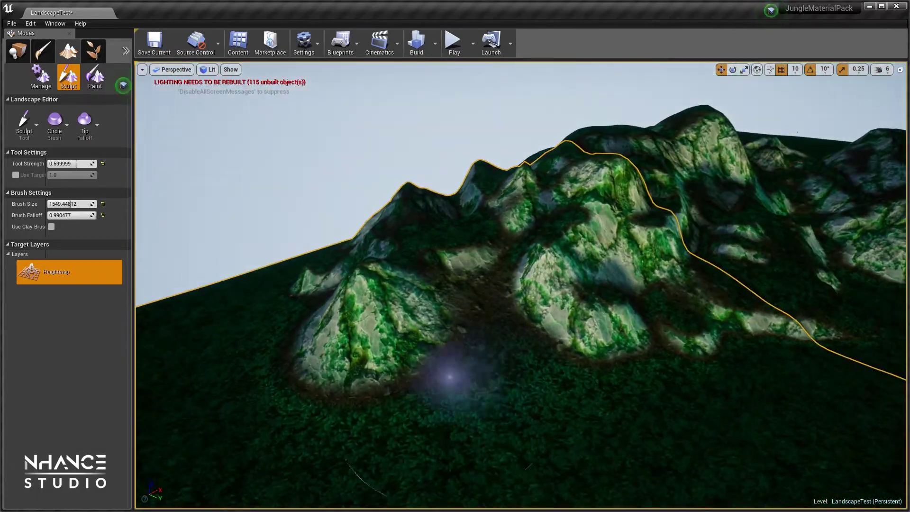
{"action": "right_click_drag", "start_coordinate": [498, 401], "coordinate": [475, 380]}
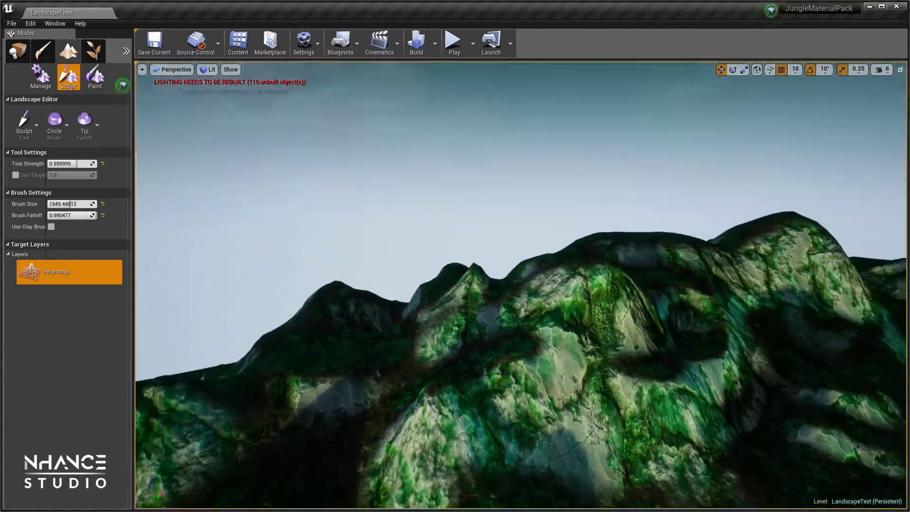
{"action": "right_click_drag", "start_coordinate": [514, 227], "coordinate": [514, 194]}
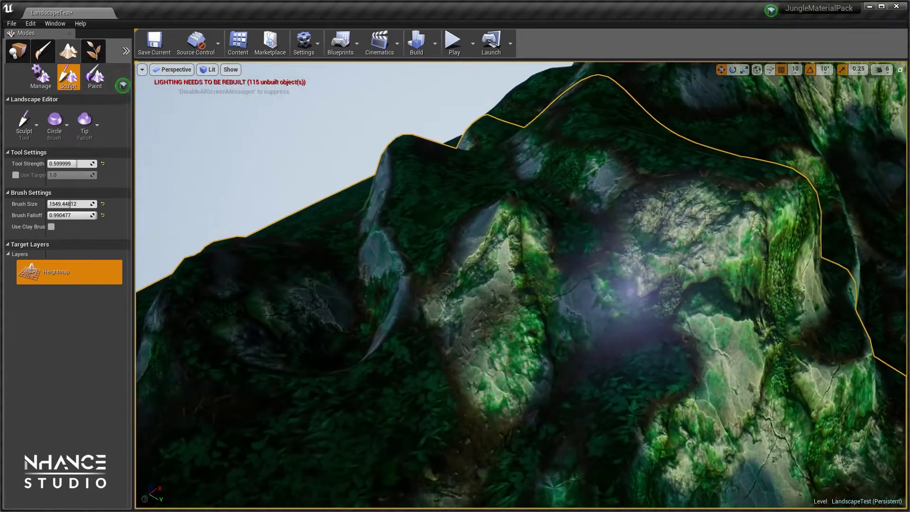
Briefly pick Smooth, then return to Sculpt for raising terrain.
{"action": "left_click", "coordinate": [25, 124]}
{"action": "left_click", "coordinate": [56, 162]}
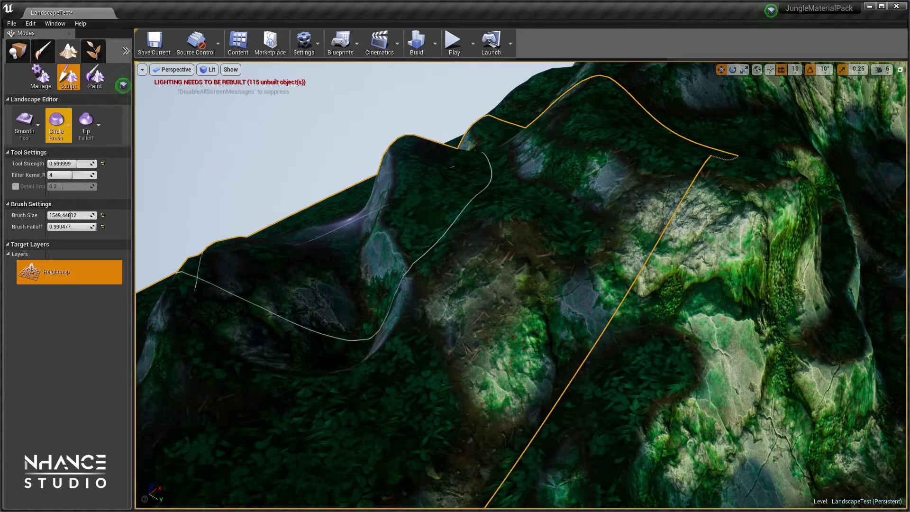
{"action": "left_click", "coordinate": [24, 124]}
{"action": "left_click", "coordinate": [62, 138]}
{"action": "right_click_drag", "start_coordinate": [522, 284], "coordinate": [475, 247]}
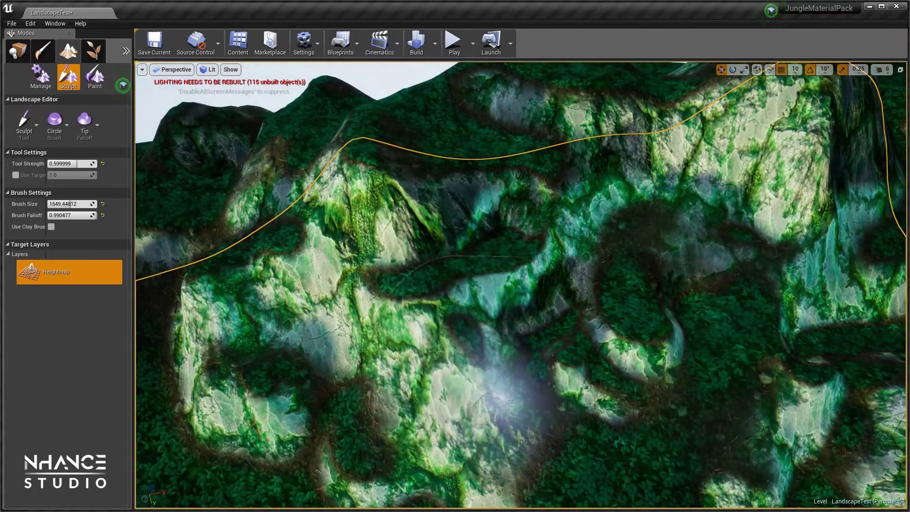
{"action": "right_click_drag", "start_coordinate": [503, 389], "coordinate": [453, 413]}
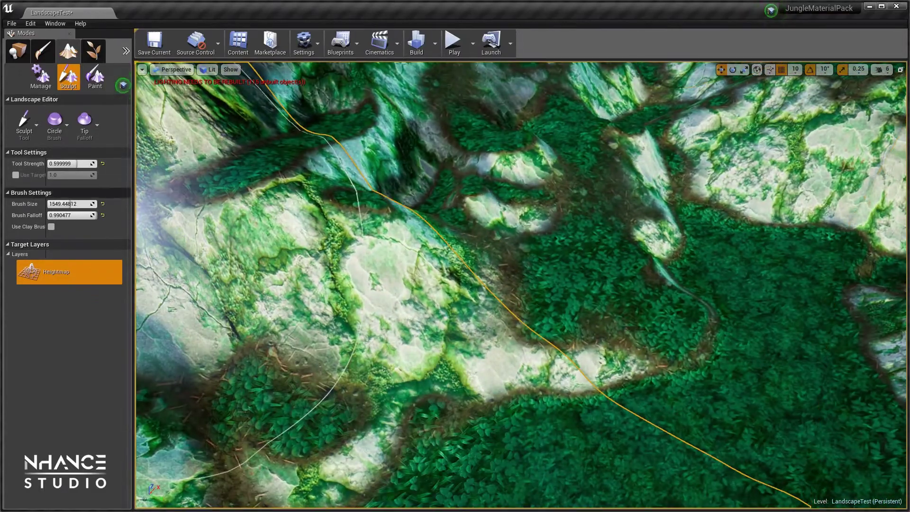
Set brush size to about 2062 and falloff to 0.79, then raise terrain near the centre.
{"action": "key", "text": "bracketleft"}
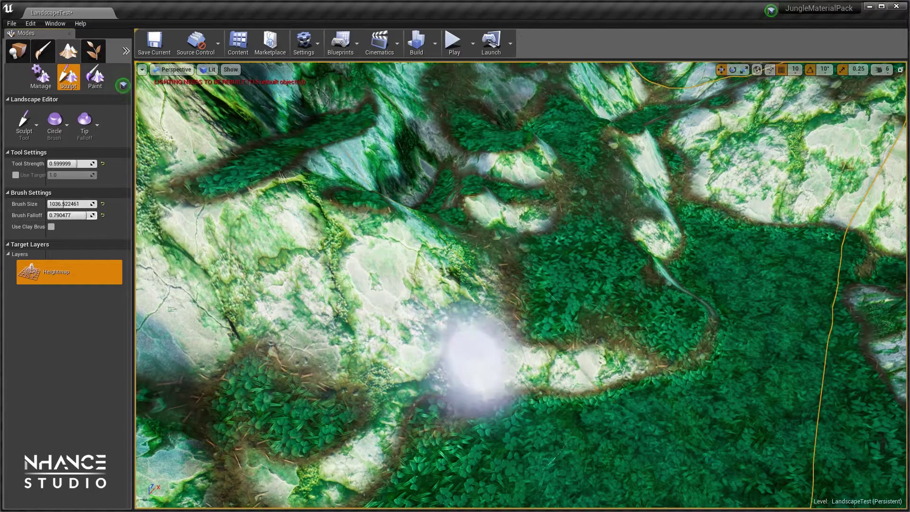
{"action": "key", "text": "shift+bracketleft"}
{"action": "key", "text": "bracketright"}
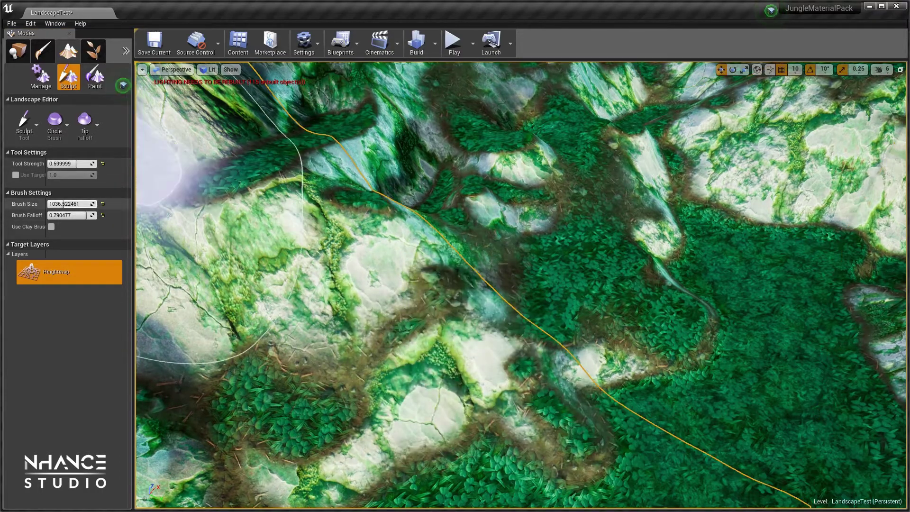
{"action": "key", "text": "bracketright"}
{"action": "left_click_drag", "start_coordinate": [332, 199], "coordinate": [474, 228]}
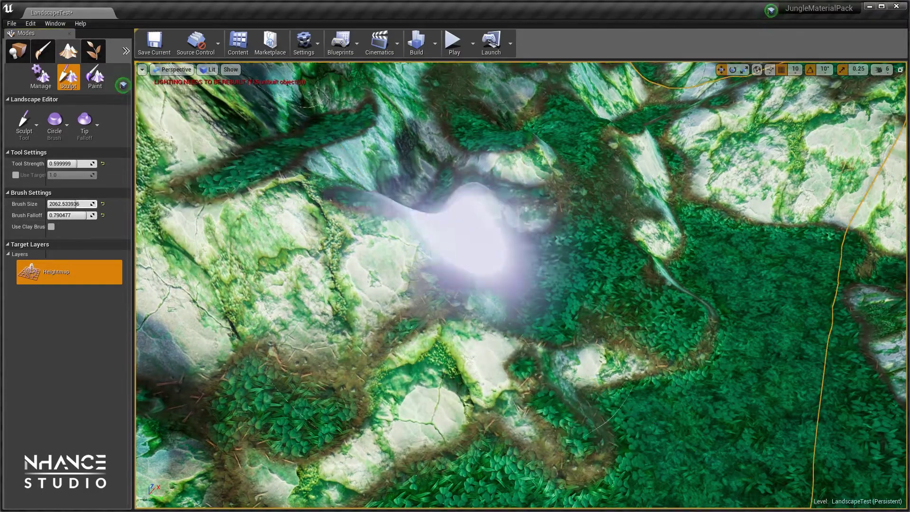
Survey the mountains from several angles and sculpt a raised rocky mound into the slope.
{"action": "right_click_drag", "start_coordinate": [660, 294], "coordinate": [339, 275]}
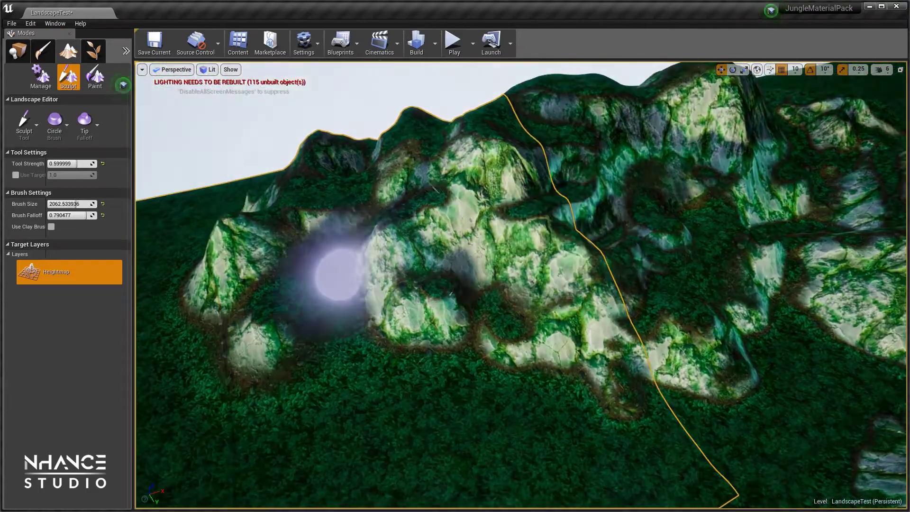
{"action": "right_click_drag", "start_coordinate": [405, 317], "coordinate": [427, 285]}
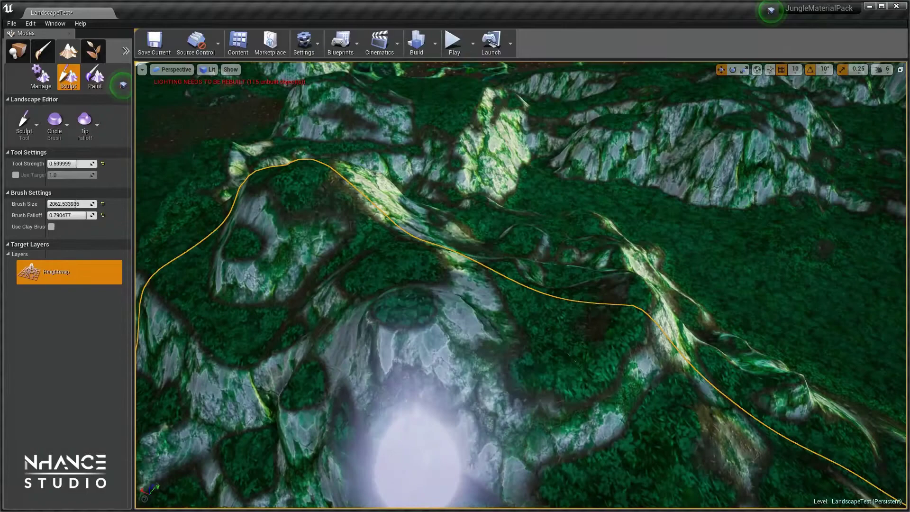
{"action": "right_click_drag", "start_coordinate": [418, 469], "coordinate": [583, 355]}
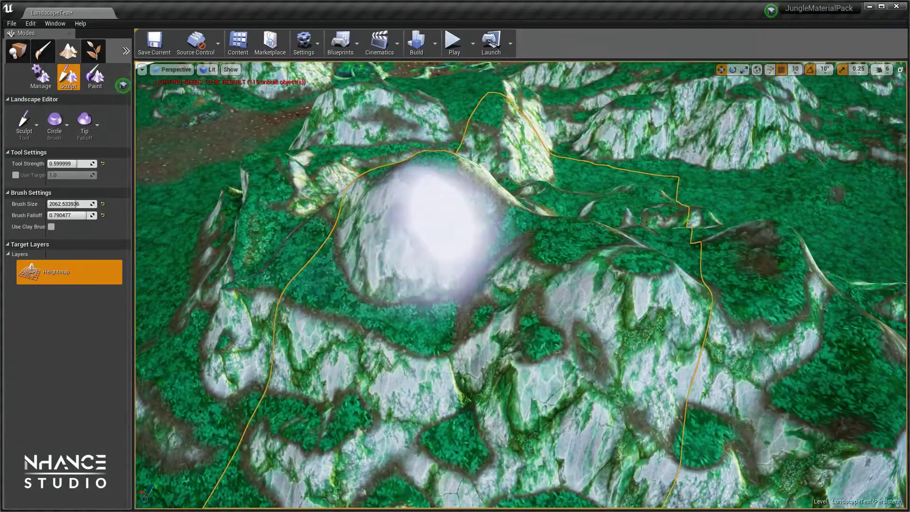
{"action": "right_click_drag", "start_coordinate": [266, 242], "coordinate": [394, 208]}
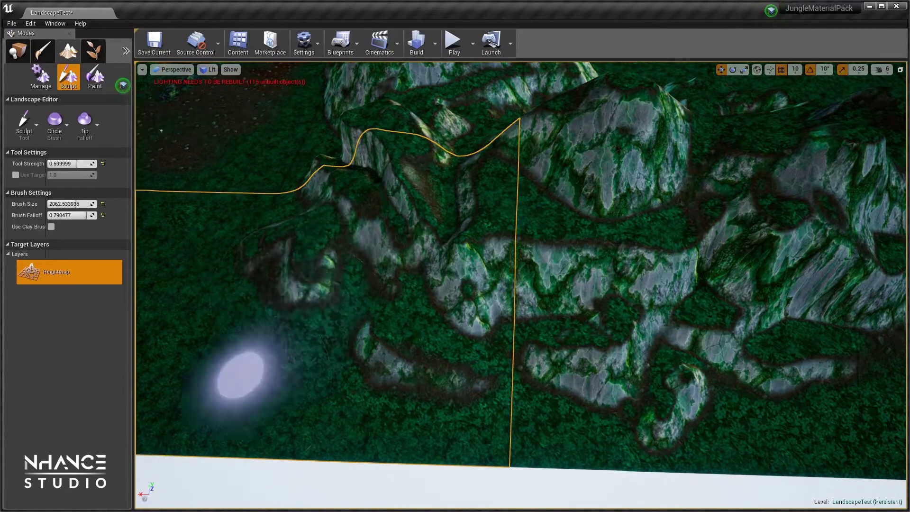
{"action": "right_click_drag", "start_coordinate": [343, 301], "coordinate": [427, 265]}
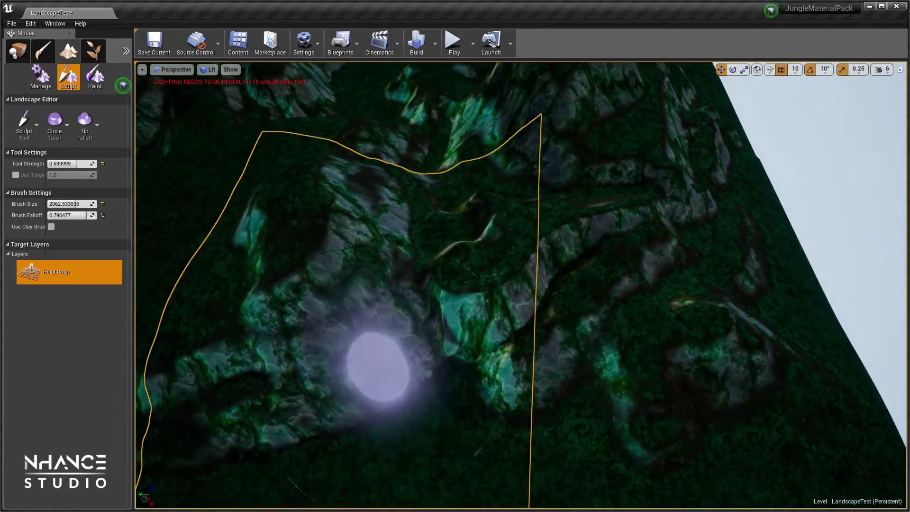
{"action": "right_click_drag", "start_coordinate": [318, 472], "coordinate": [479, 327]}
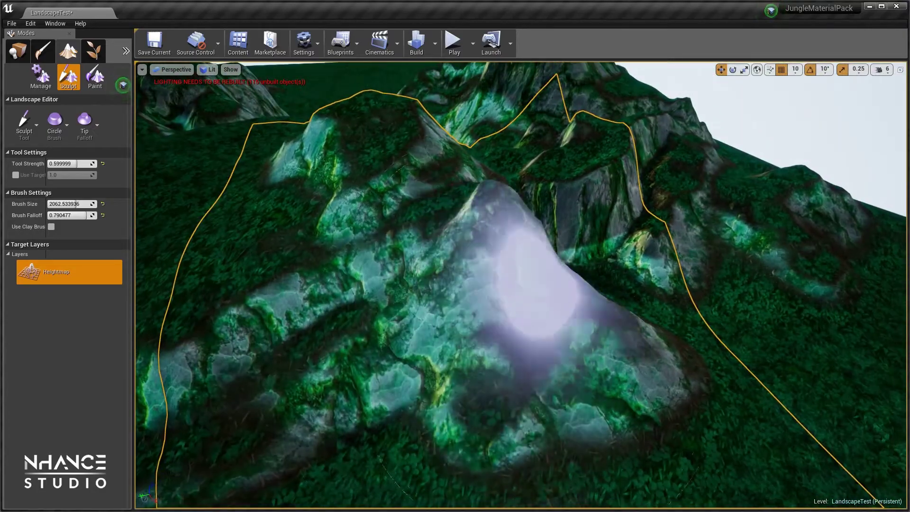
{"action": "mouse_move", "coordinate": [535, 284]}
{"action": "right_mouse_down"}
{"action": "mouse_move", "coordinate": [620, 346]}
{"action": "mouse_move", "coordinate": [569, 379]}
{"action": "mouse_move", "coordinate": [574, 360]}
{"action": "right_mouse_up"}
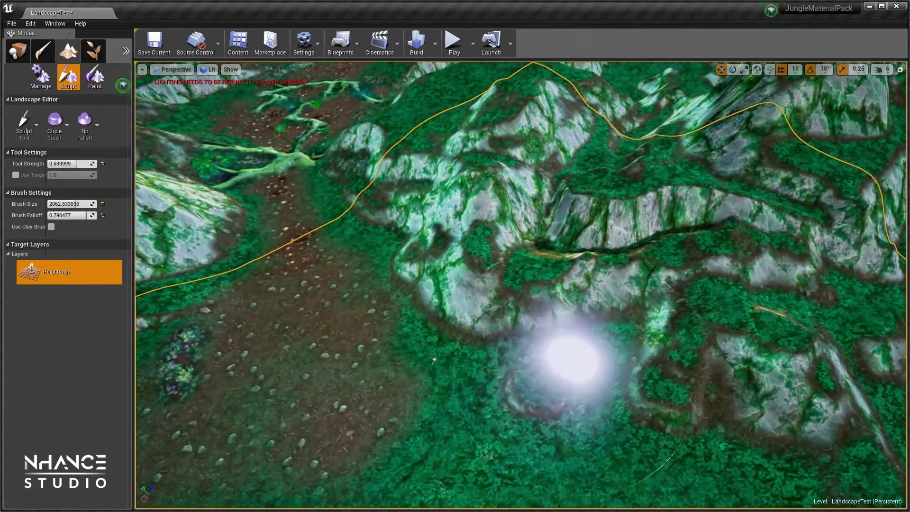
{"action": "left_click_drag", "start_coordinate": [573, 360], "coordinate": [560, 356]}
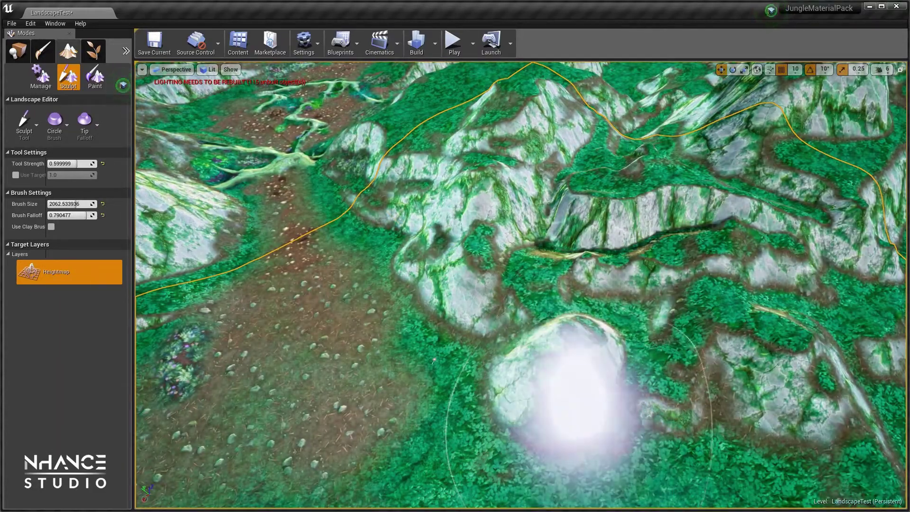
{"action": "right_click_drag", "start_coordinate": [434, 360], "coordinate": [408, 332]}
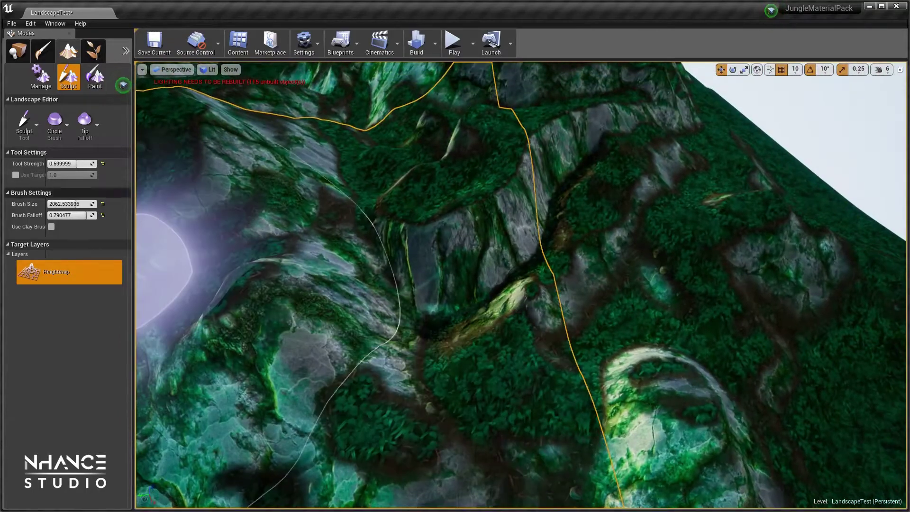
Cut a 2000-wide ramp path across the cliffs with the Ramp tool, then return to Sculpt.
{"action": "left_click", "coordinate": [26, 125]}
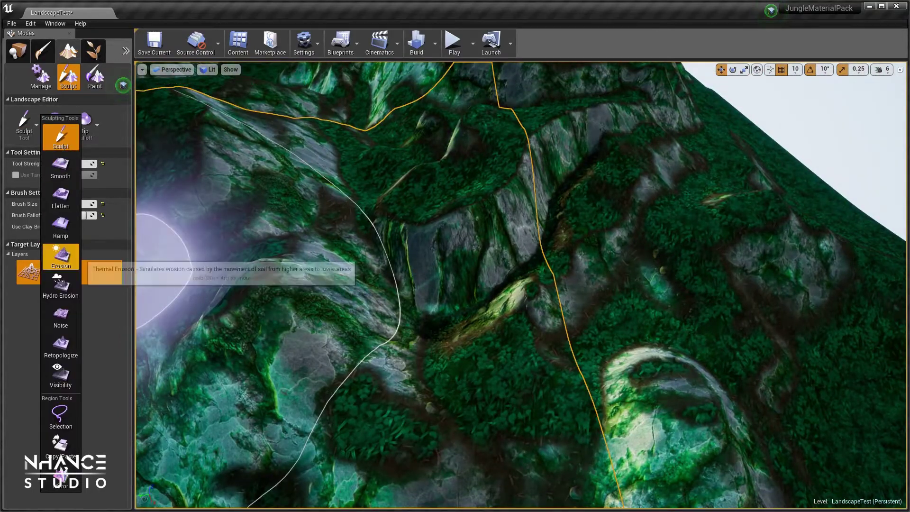
{"action": "left_click", "coordinate": [61, 166]}
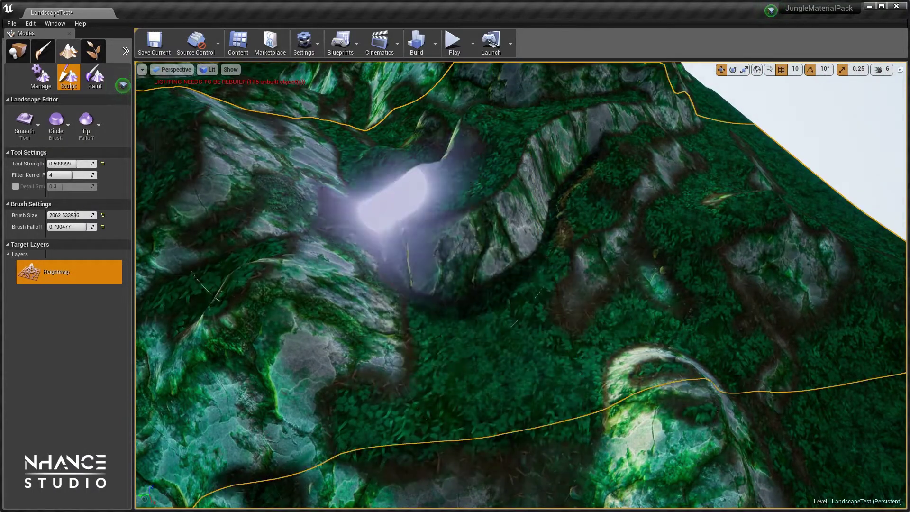
{"action": "left_click", "coordinate": [25, 125]}
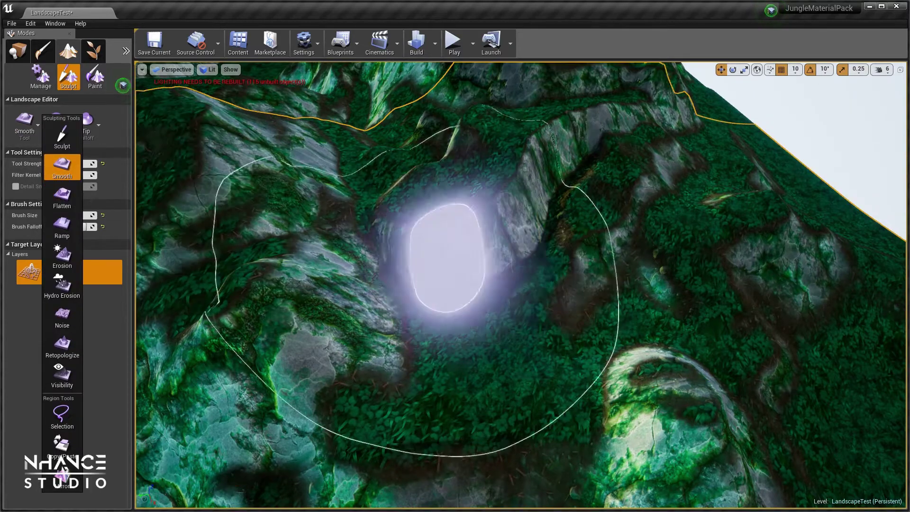
{"action": "left_click", "coordinate": [62, 224]}
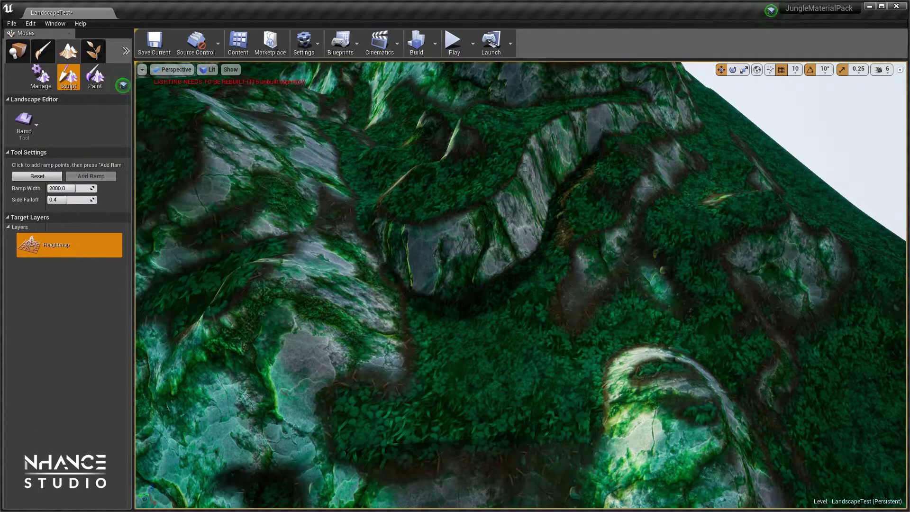
{"action": "left_click_drag", "start_coordinate": [521, 284], "coordinate": [617, 266], "text": "alt"}
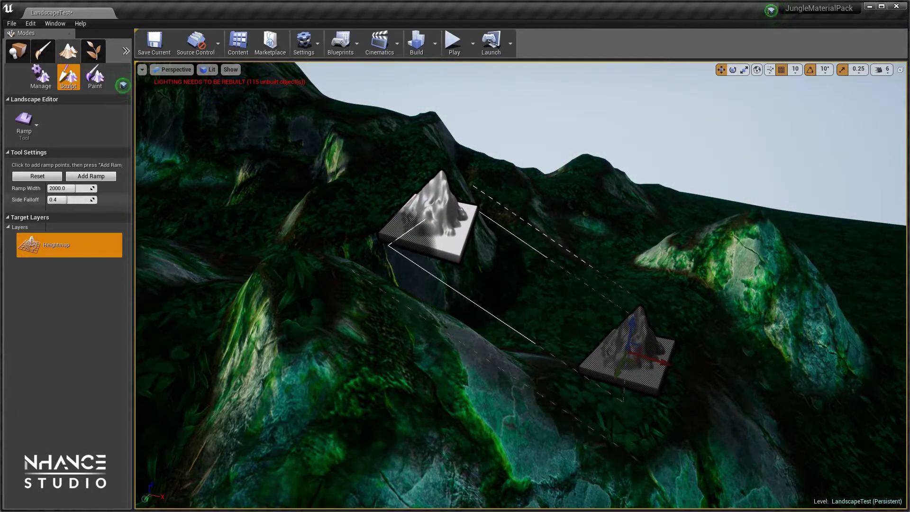
{"action": "left_click_drag", "start_coordinate": [522, 284], "coordinate": [522, 213], "text": "alt"}
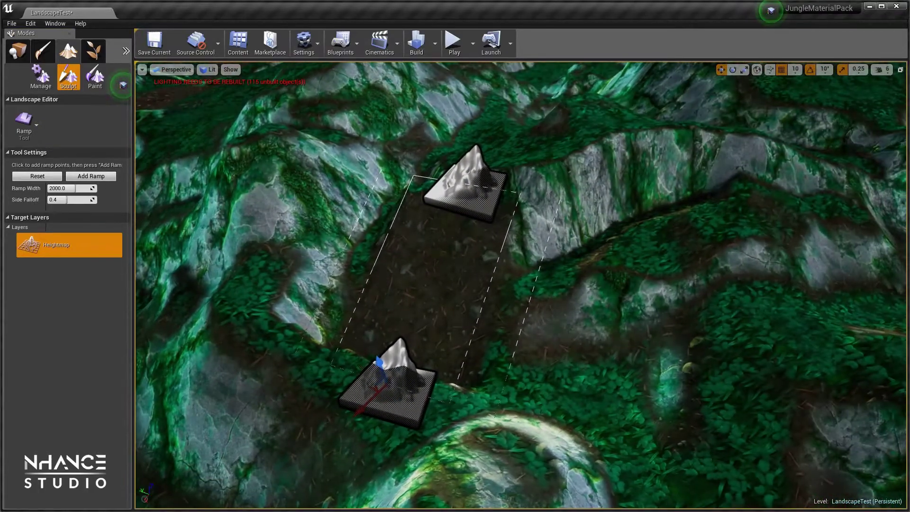
{"action": "left_click", "coordinate": [24, 123]}
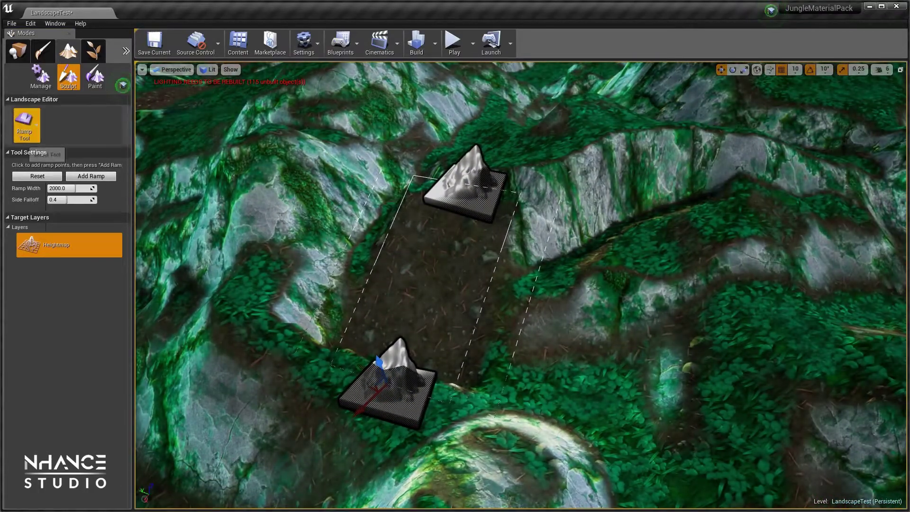
{"action": "left_click", "coordinate": [66, 137]}
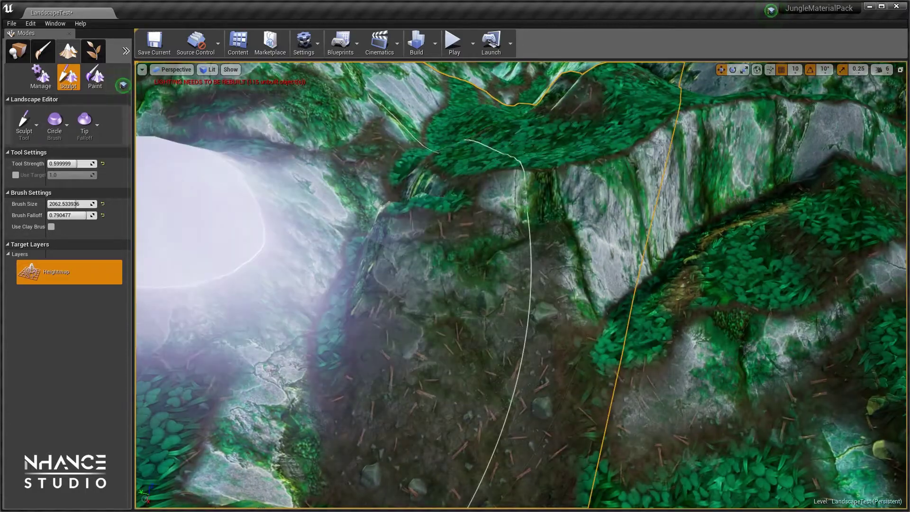
Switch to Smooth with brush size about 936 and even out the dirt ramp path between the peaks.
{"action": "left_click", "coordinate": [24, 124]}
{"action": "left_click", "coordinate": [60, 167]}
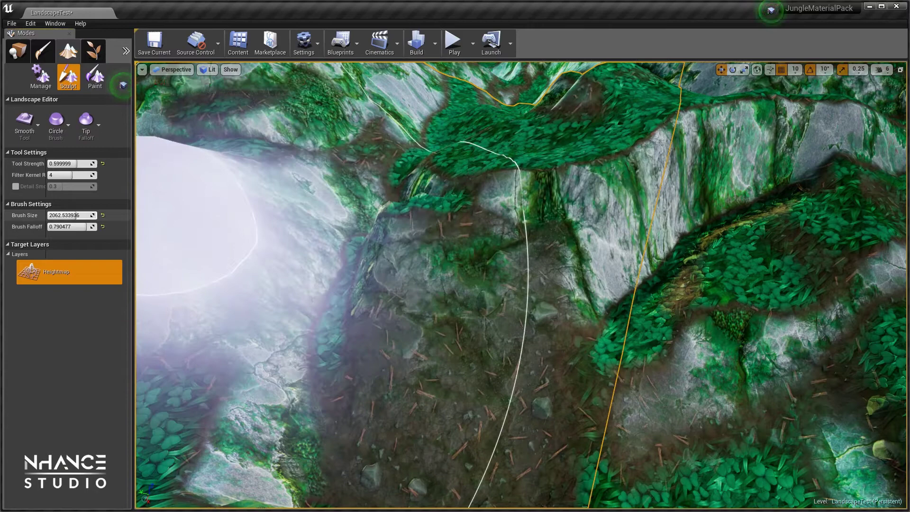
{"action": "left_click_drag", "start_coordinate": [77, 216], "coordinate": [64, 216]}
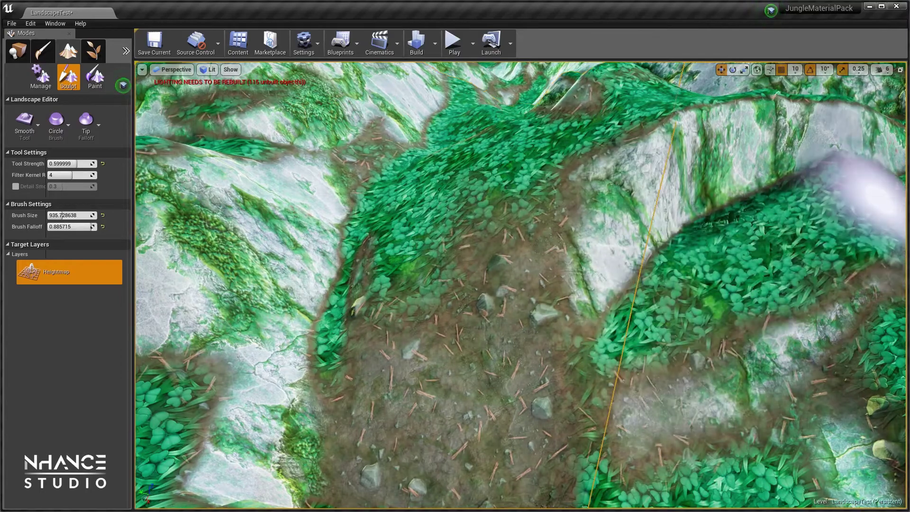
{"action": "right_click_drag", "start_coordinate": [823, 182], "coordinate": [527, 341]}
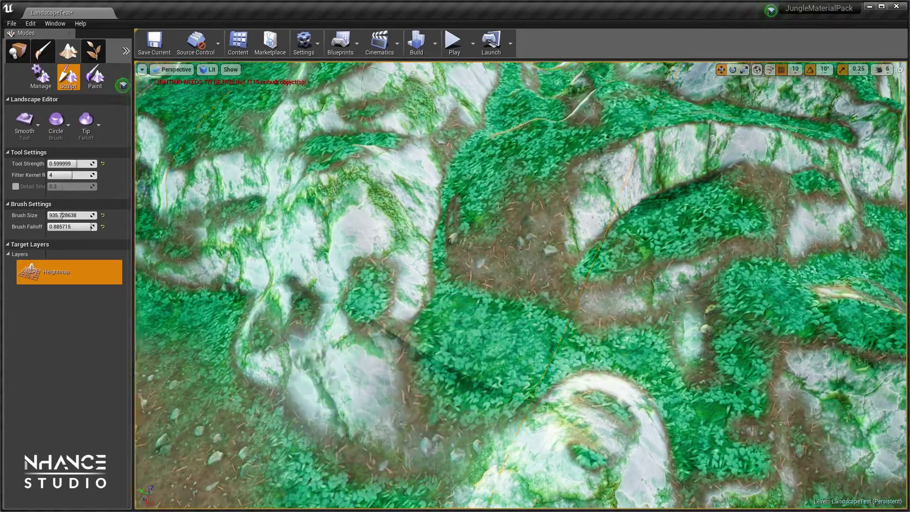
{"action": "right_click_drag", "start_coordinate": [389, 408], "coordinate": [374, 313]}
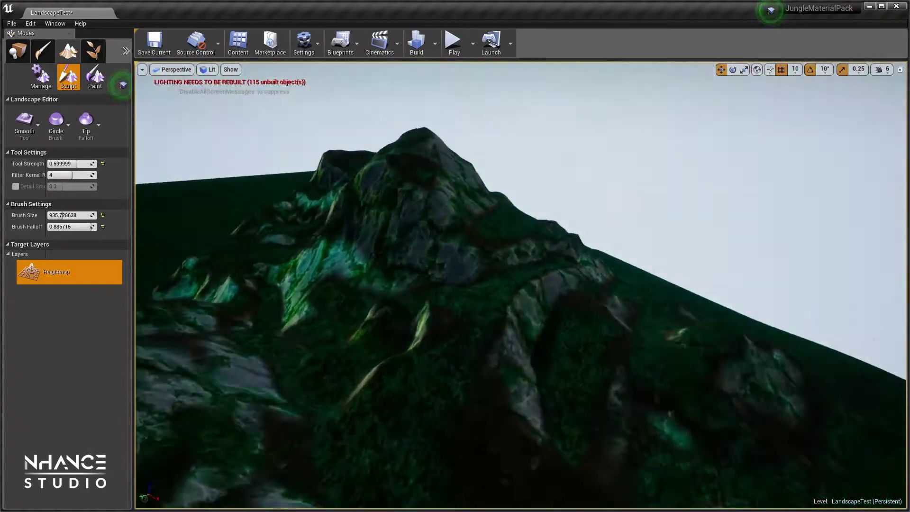
{"action": "mouse_move", "coordinate": [521, 284]}
{"action": "right_mouse_down"}
{"action": "mouse_move", "coordinate": [474, 284]}
{"action": "mouse_move", "coordinate": [550, 317]}
{"action": "right_mouse_up"}
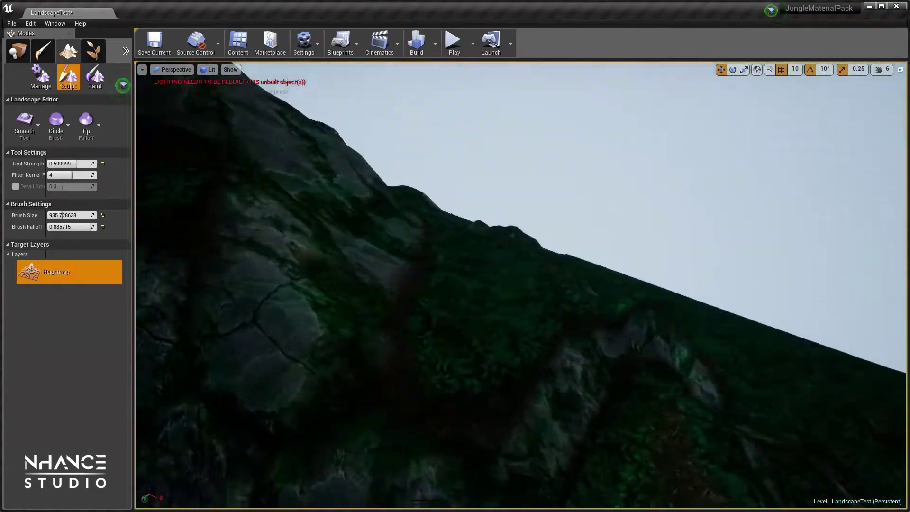
{"action": "mouse_move", "coordinate": [583, 370]}
{"action": "right_mouse_down"}
{"action": "mouse_move", "coordinate": [498, 284]}
{"action": "mouse_move", "coordinate": [498, 242]}
{"action": "right_mouse_up"}
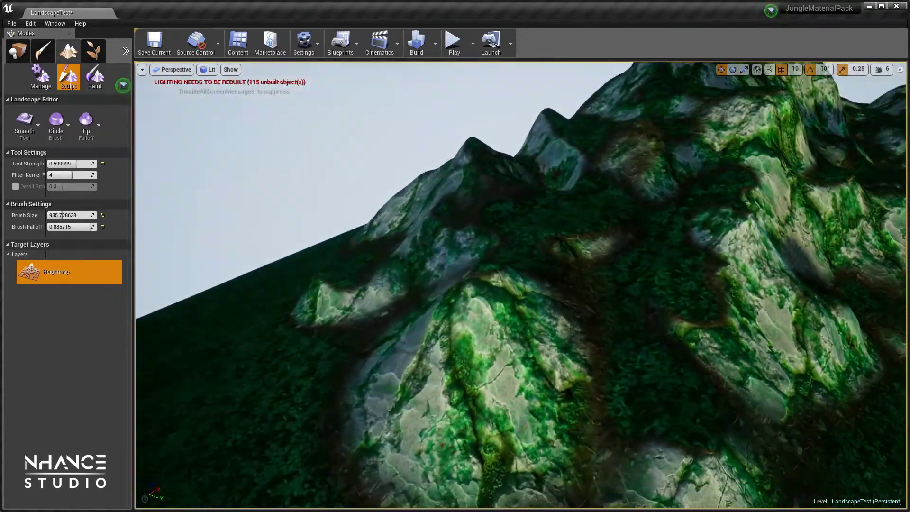
{"action": "right_click_drag", "start_coordinate": [625, 294], "coordinate": [625, 294]}
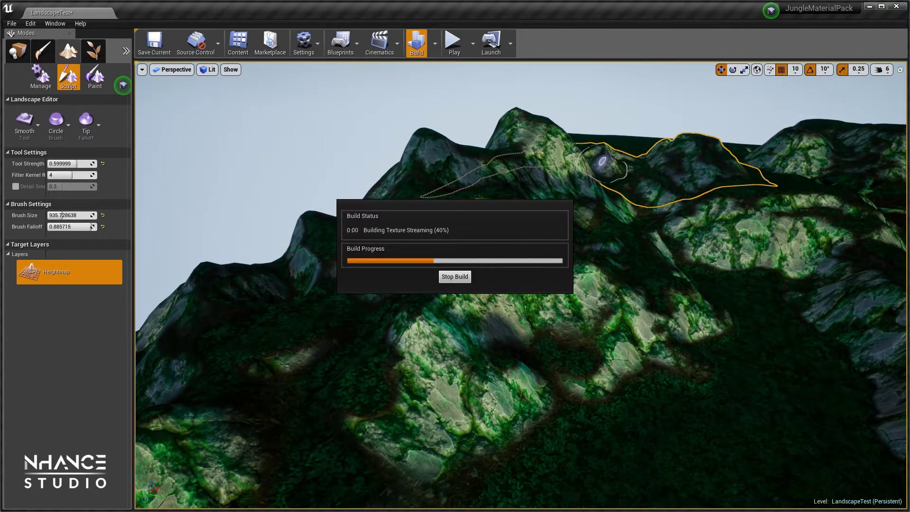
Check the viewport Show options once the lighting rebuild has finished.
{"action": "left_click", "coordinate": [231, 69]}
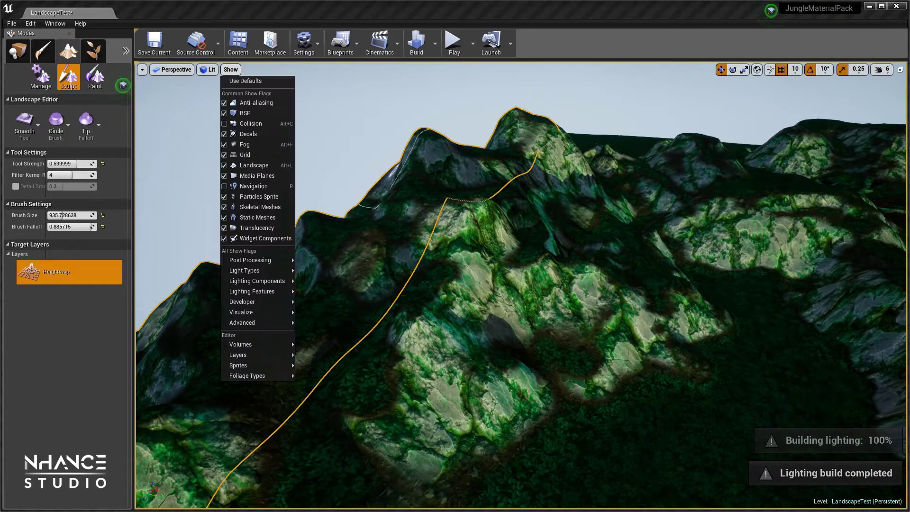
{"action": "left_click", "coordinate": [396, 185]}
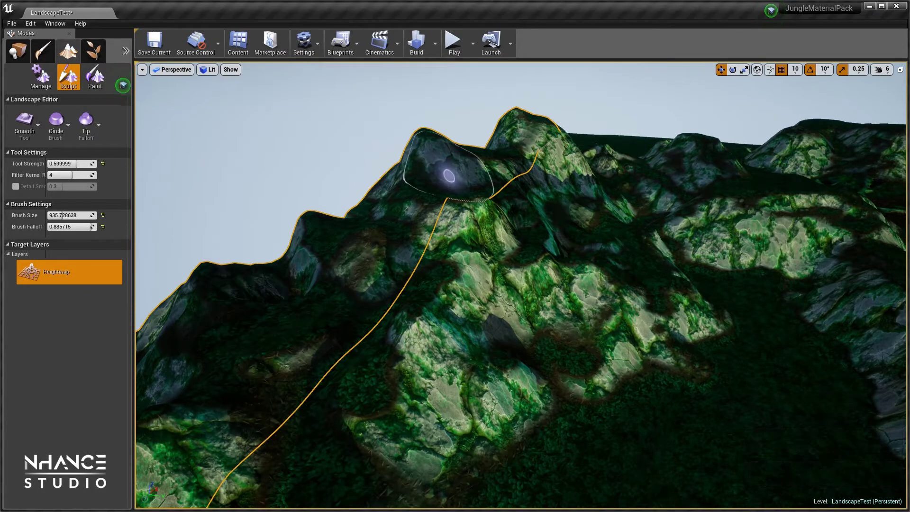